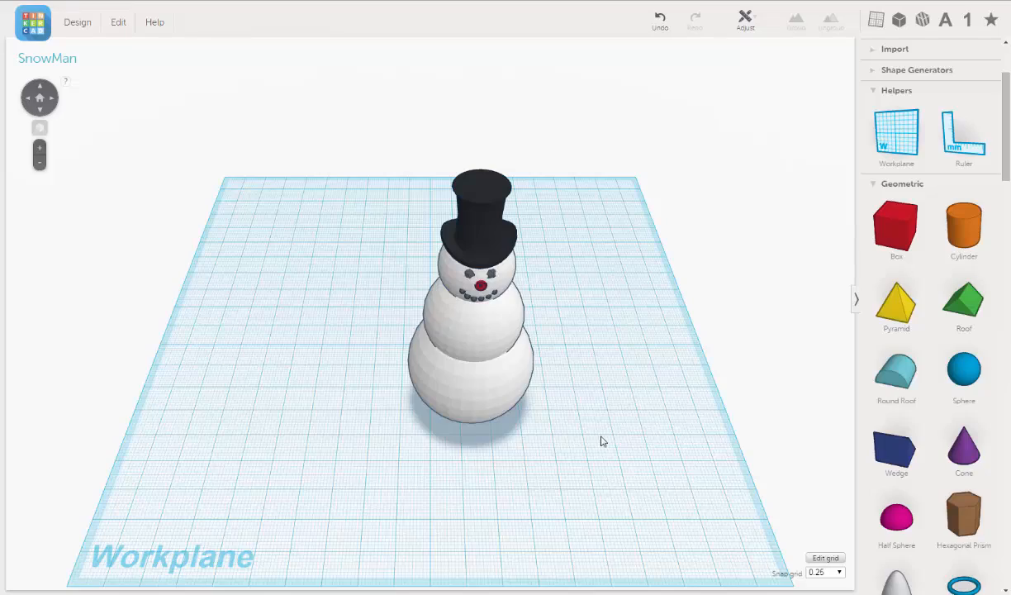
# Place a cylinder on the empty area of the workplane beside the snowman
pyautogui.moveTo(576, 436); pyautogui.dragTo(631, 413, button='right')
pyautogui.scroll(3, 632, 414)
pyautogui.moveTo(450, 446); pyautogui.dragTo(429, 413, button='middle')
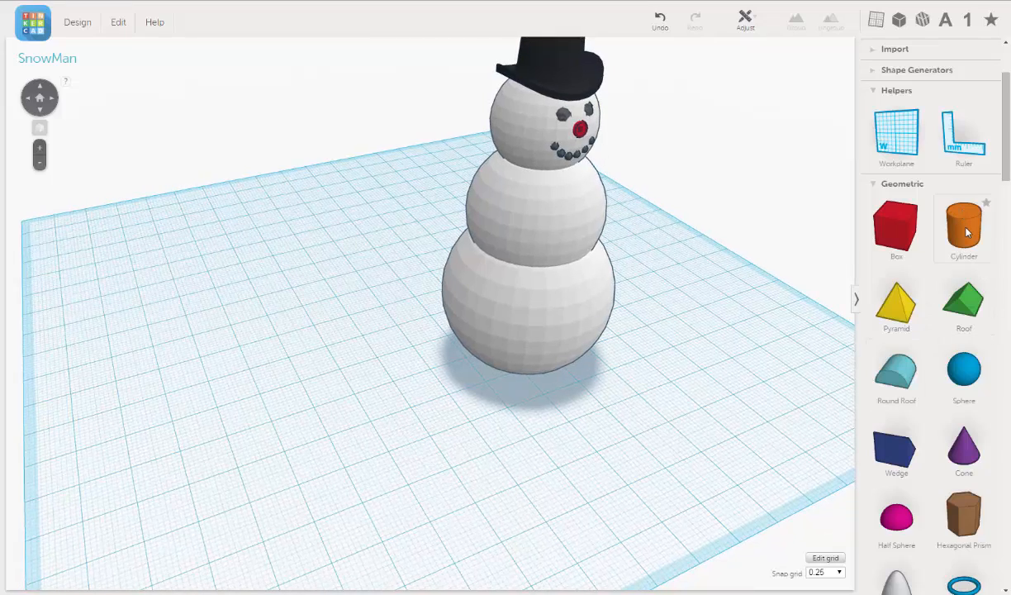
pyautogui.moveTo(967, 232); pyautogui.dragTo(285, 420)
pyautogui.moveTo(405, 409); pyautogui.dragTo(528, 419, button='right')
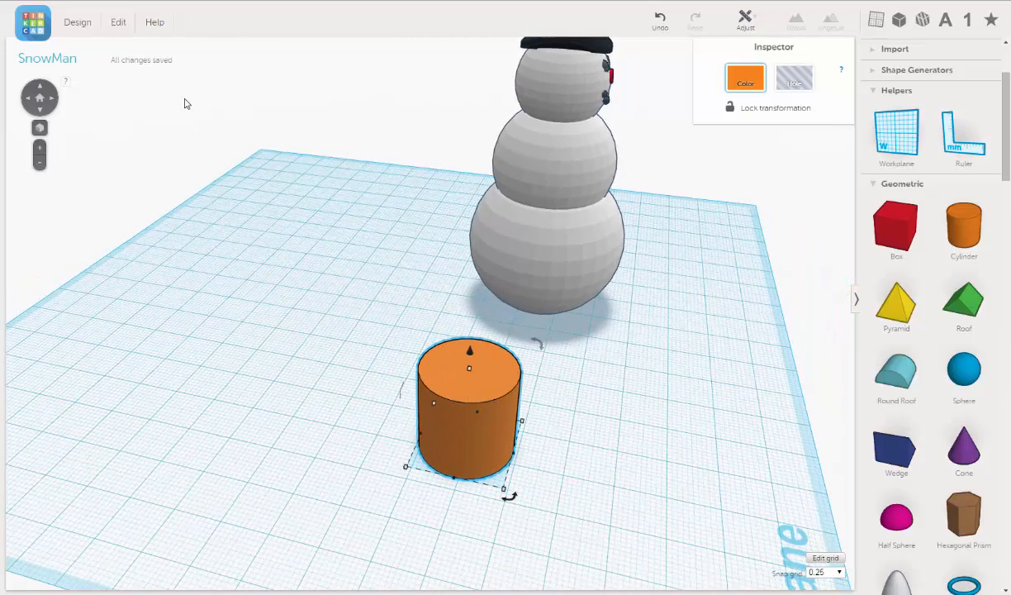
# Duplicate the cylinder and rotate the copy by -90° so that it lies on its side
pyautogui.click(119, 22)
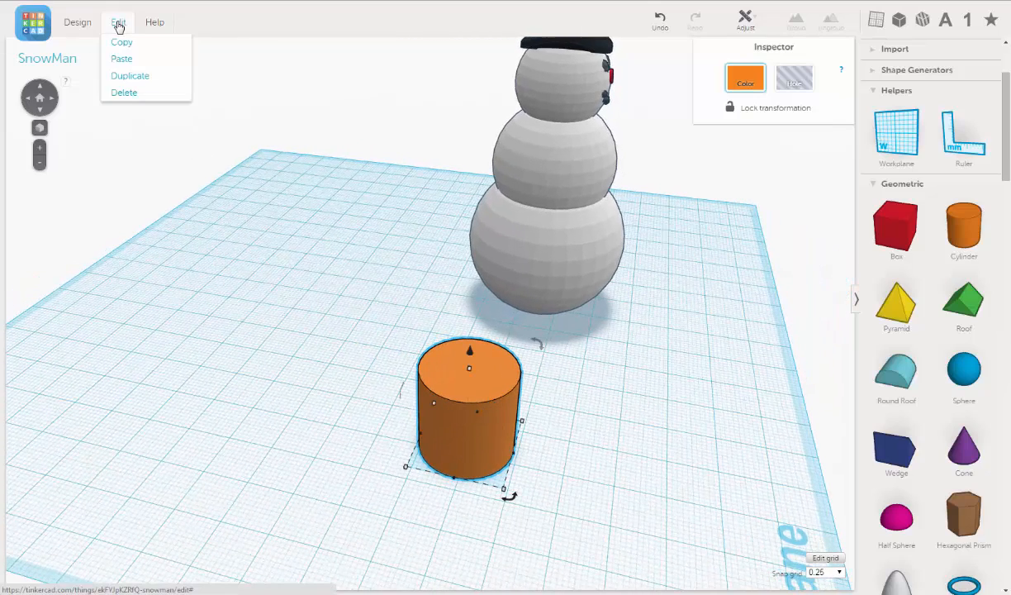
pyautogui.click(125, 75)
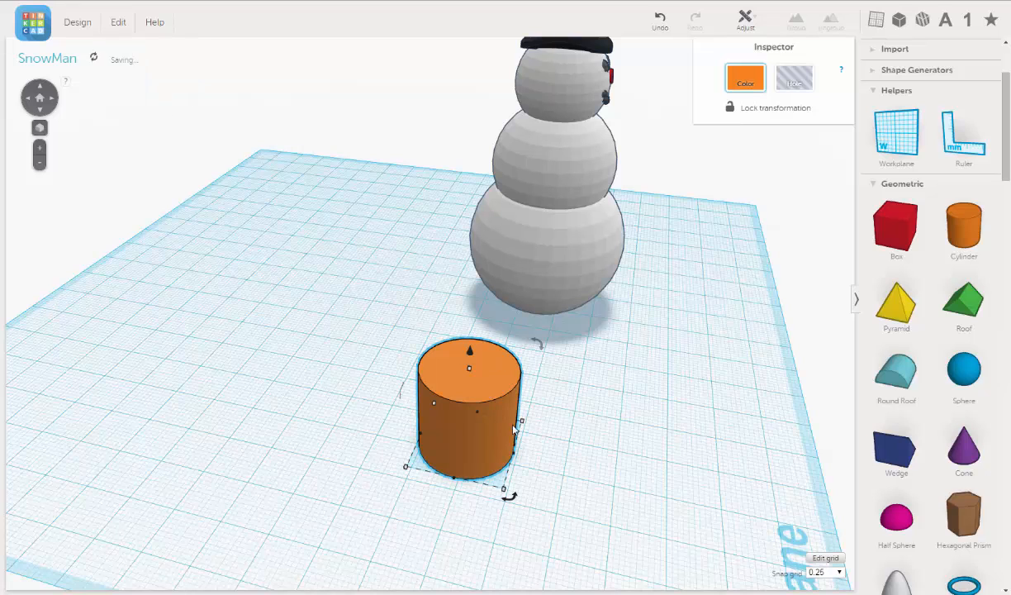
pyautogui.moveTo(555, 435); pyautogui.dragTo(557, 320, button='right')
pyautogui.moveTo(558, 320)
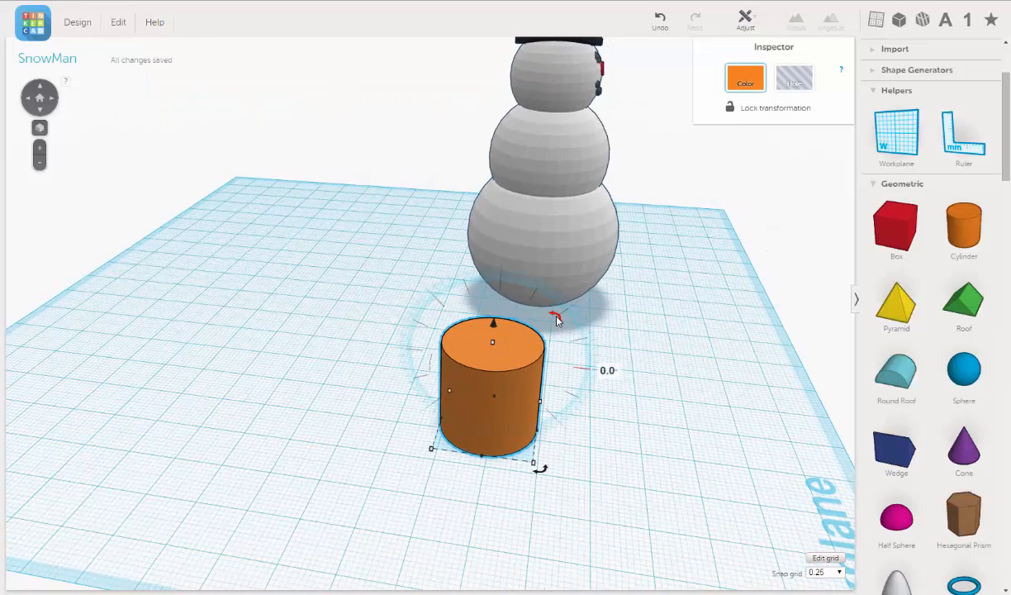
pyautogui.moveTo(557, 321); pyautogui.dragTo(442, 300)
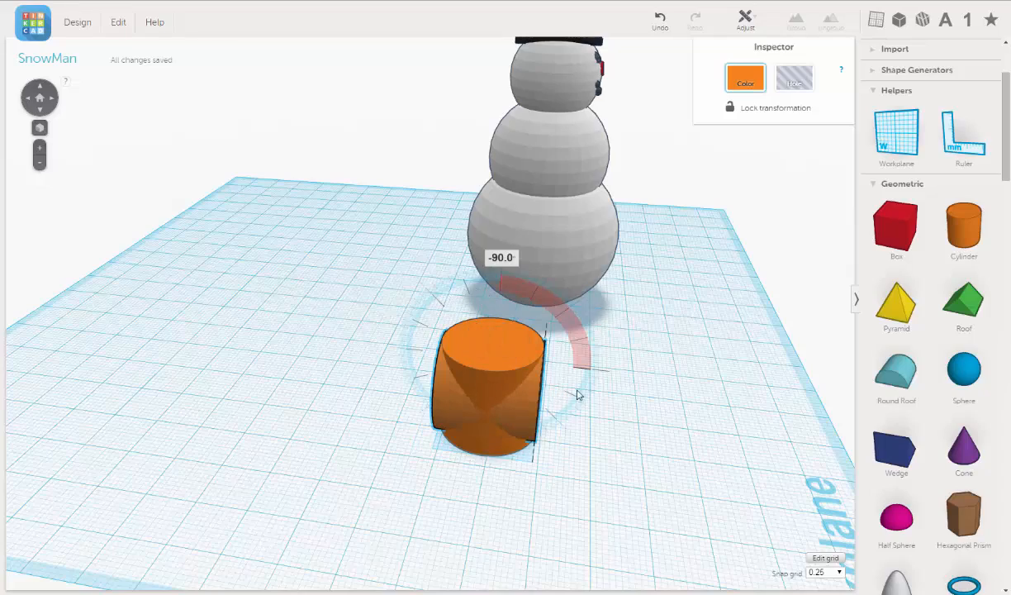
pyautogui.moveTo(578, 395); pyautogui.dragTo(575, 396)
# Stretch the lying cylinder outward from the upright one to a length of 71.75 mm
pyautogui.moveTo(510, 422); pyautogui.dragTo(507, 386, button='right')
pyautogui.moveTo(578, 376); pyautogui.dragTo(509, 388, button='right')
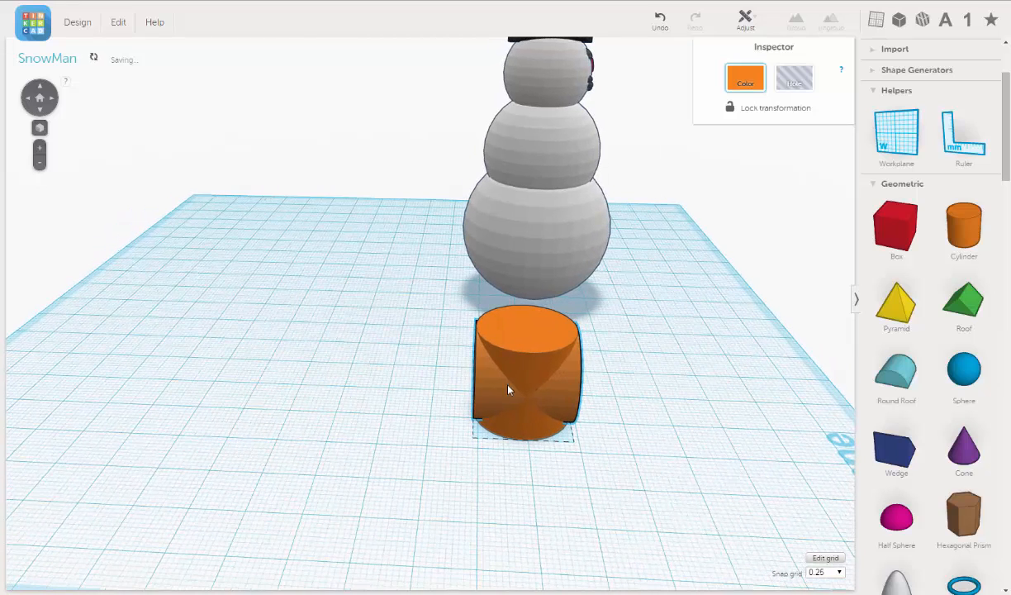
pyautogui.moveTo(473, 413); pyautogui.dragTo(232, 397)
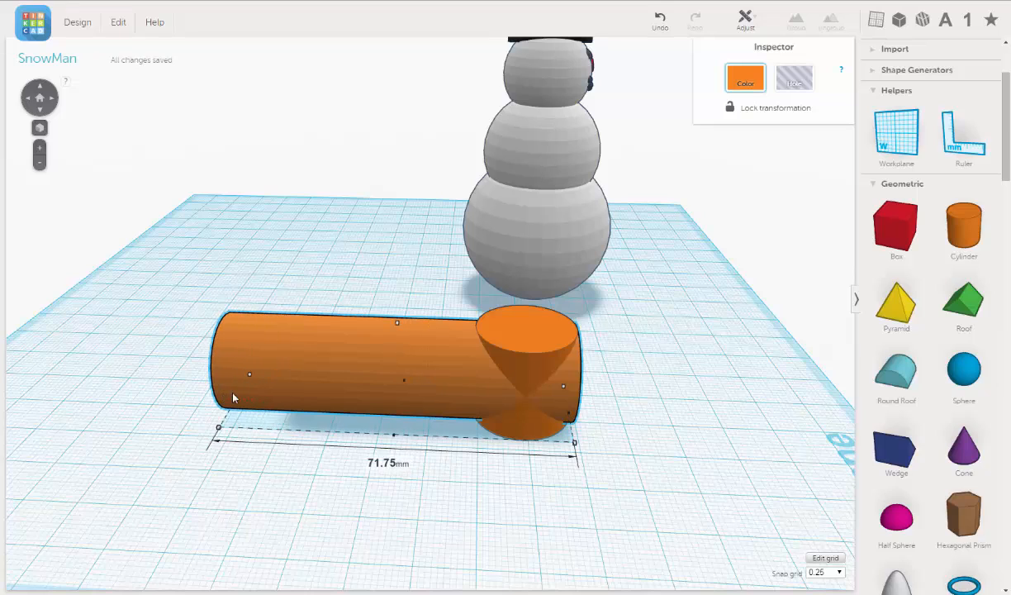
# Nudge the lying cylinder outward until its inner end sits near the middle of the upright cylinder
pyautogui.press('Left')
pyautogui.press('Left')
pyautogui.press('Left')
pyautogui.press('Left')
pyautogui.press('Left')
pyautogui.press('Left')
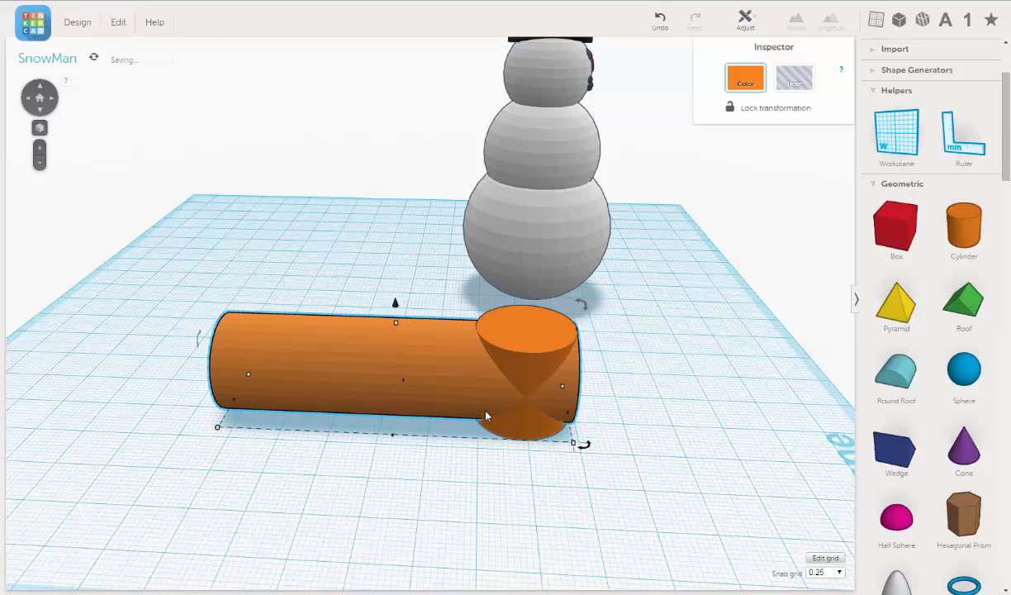
pyautogui.press('Left')
pyautogui.press('Left')
pyautogui.press('Left')
pyautogui.press('Left')
pyautogui.press('Left')
pyautogui.press('Left')
pyautogui.press('Left')
pyautogui.press('Left')
pyautogui.press('Left')
pyautogui.press('Left')
pyautogui.press('Left')
pyautogui.press('Left')
pyautogui.press('Left')
pyautogui.press('Left')
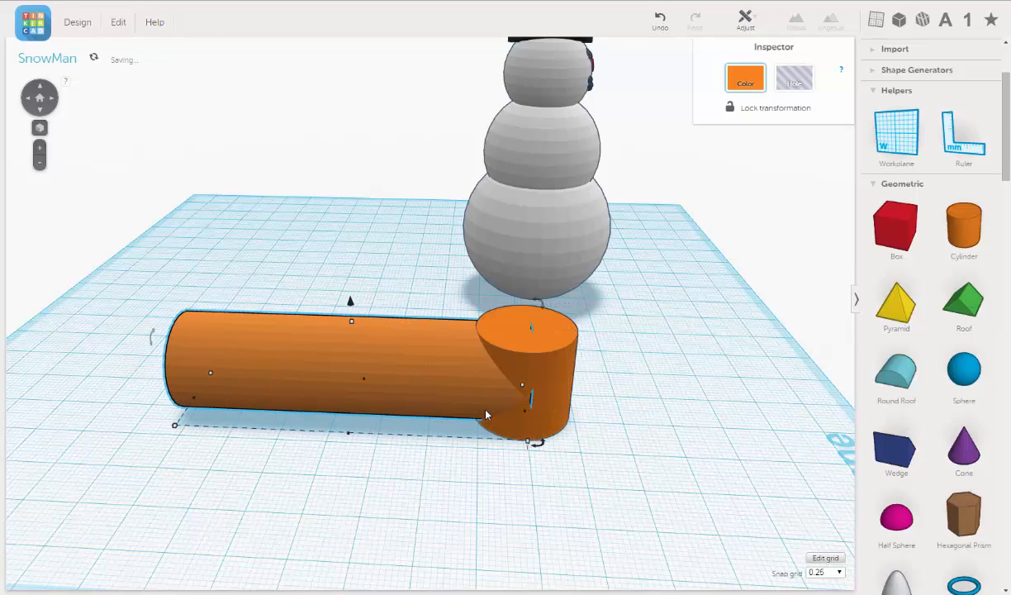
# Scale the lying cylinder down proportionally into a thin stem that still touches the upright cylinder
pyautogui.moveTo(469, 418); pyautogui.dragTo(505, 496, button='right')
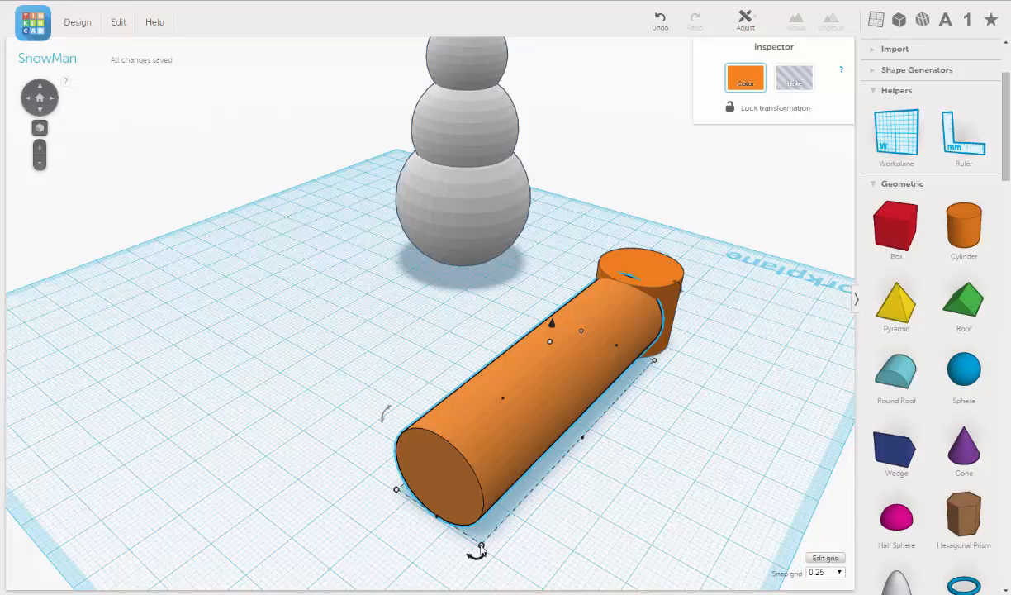
pyautogui.moveTo(482, 546)
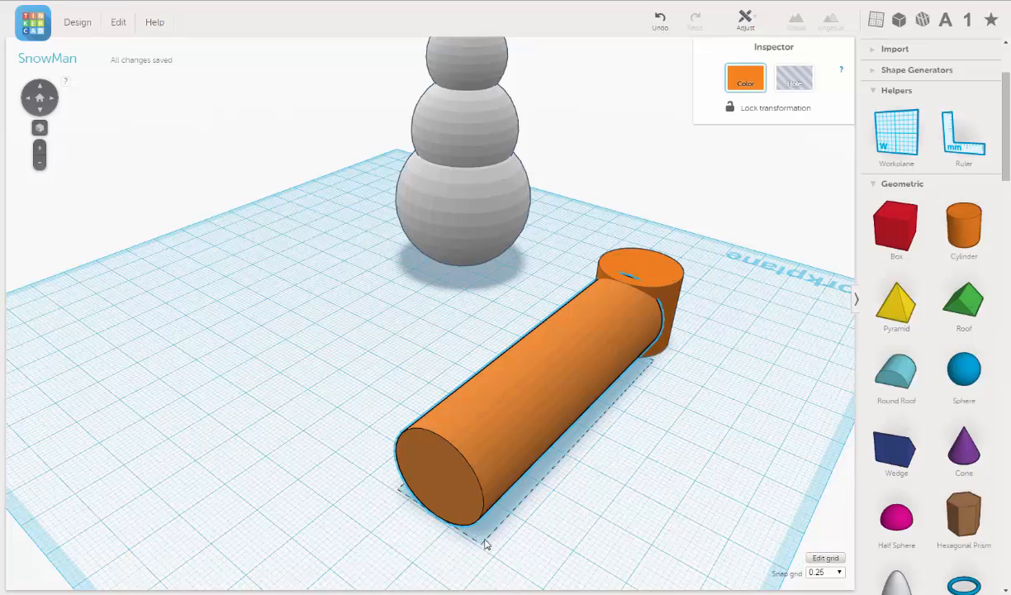
pyautogui.moveTo(484, 544)
pyautogui.mouseDown(button='right')
pyautogui.moveTo(490, 518)
pyautogui.moveTo(484, 536)
pyautogui.mouseUp(button='right')
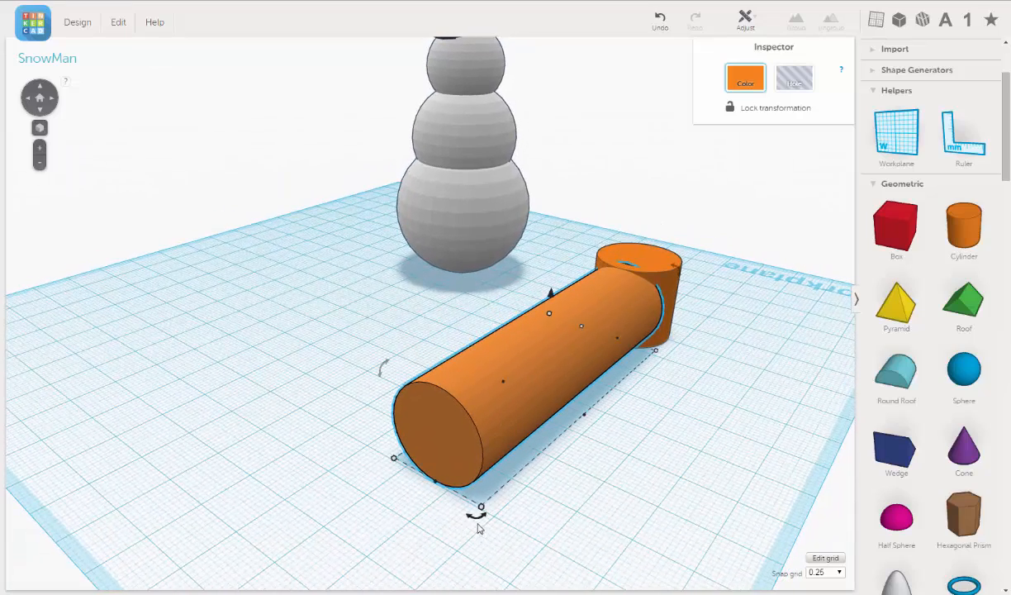
pyautogui.moveTo(482, 509)
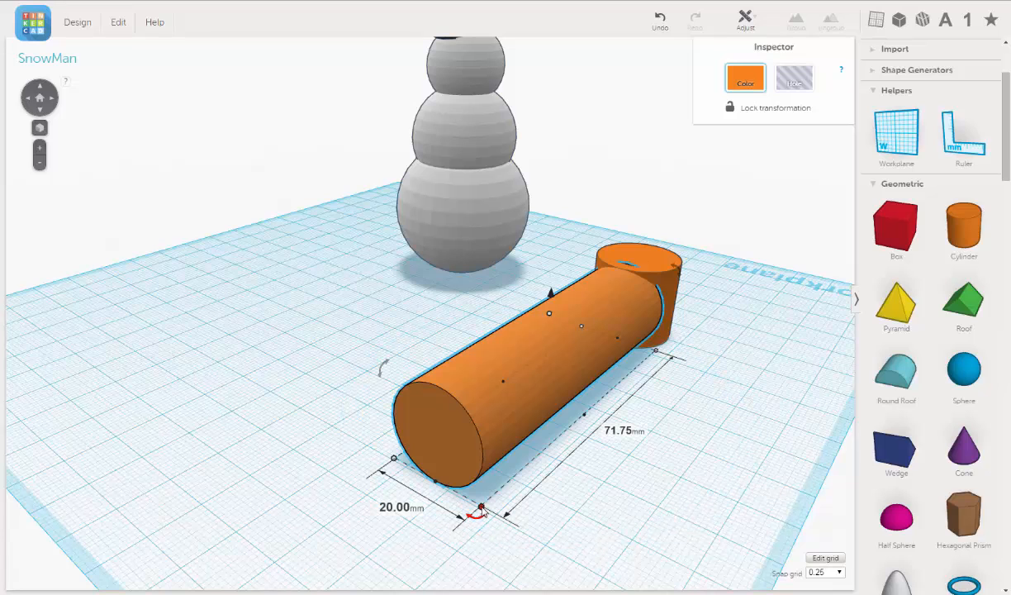
pyautogui.moveTo(482, 509); pyautogui.dragTo(562, 400)
pyautogui.moveTo(612, 411); pyautogui.dragTo(567, 403, button='right')
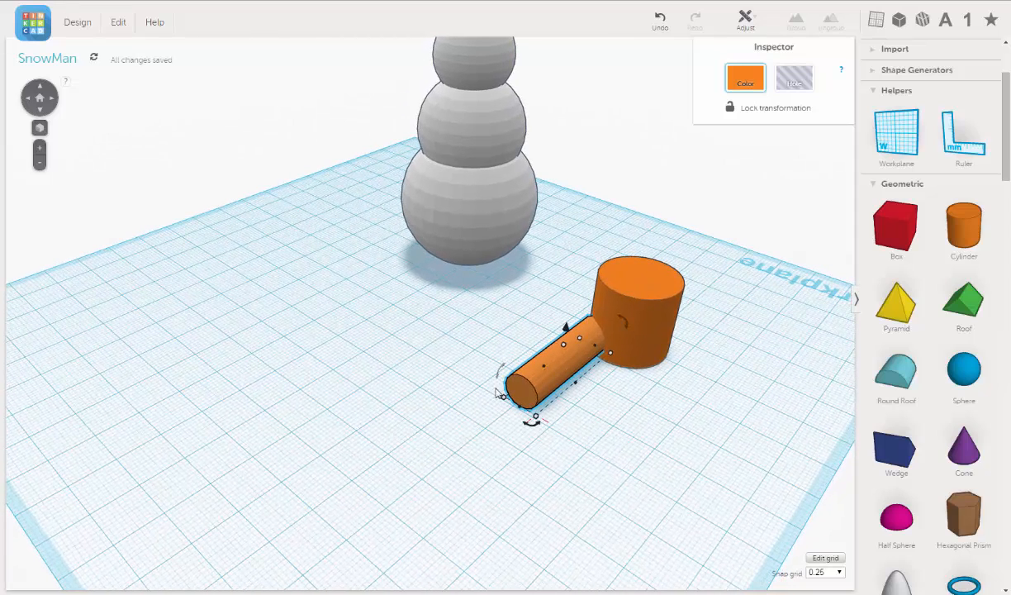
# Align the stem and the upright cylinder on their centres across the stem's width
pyautogui.moveTo(443, 376); pyautogui.dragTo(497, 409)
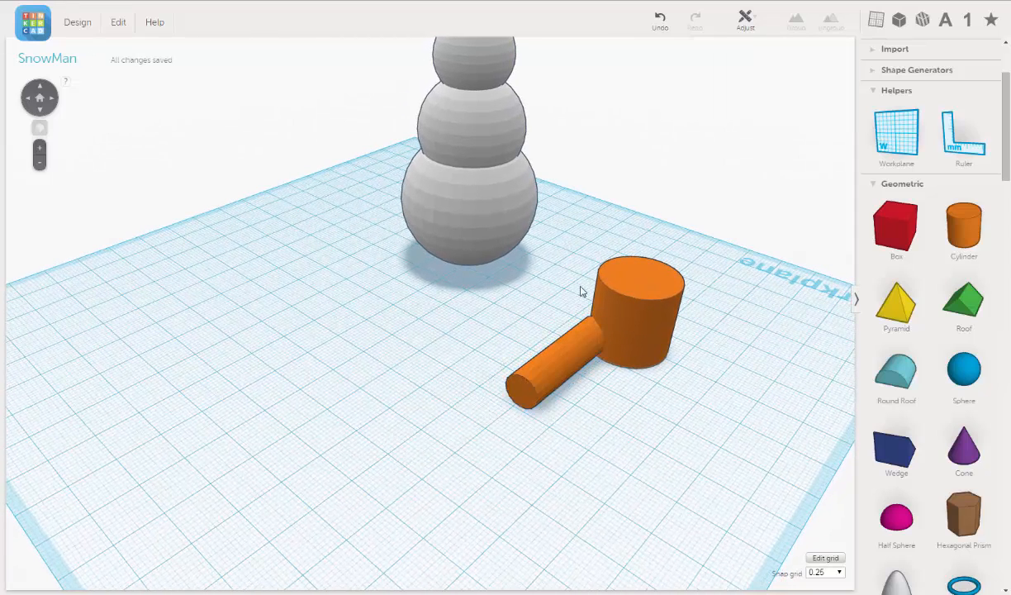
pyautogui.moveTo(625, 364); pyautogui.dragTo(667, 85)
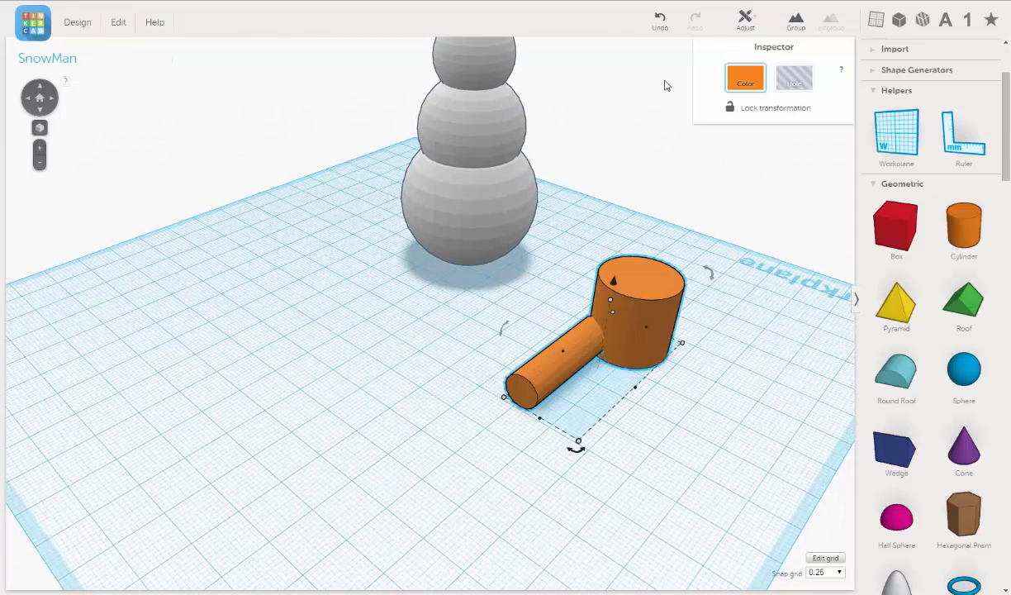
pyautogui.click(745, 20)
pyautogui.click(746, 39)
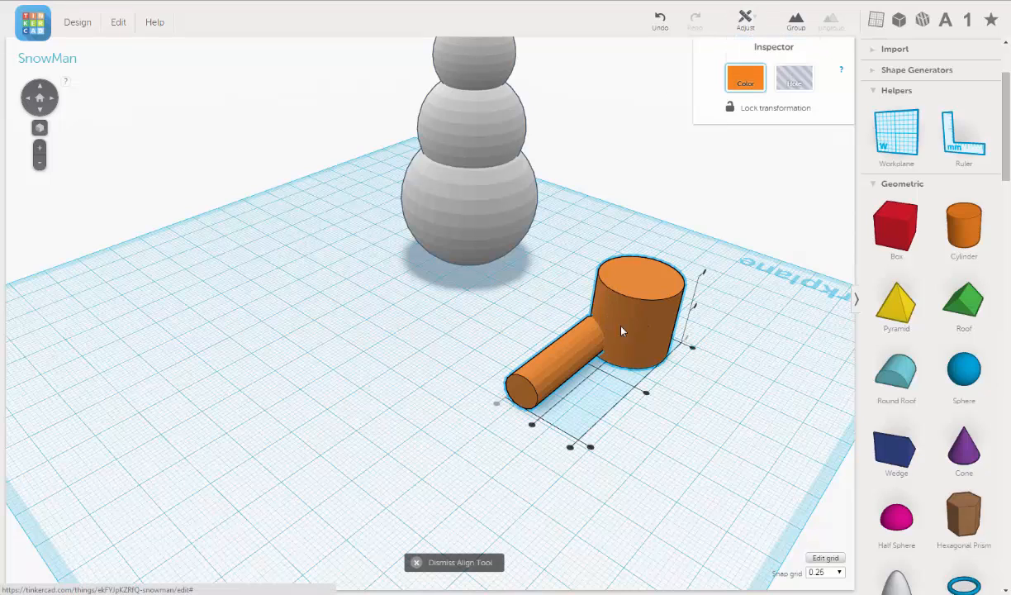
pyautogui.click(532, 424)
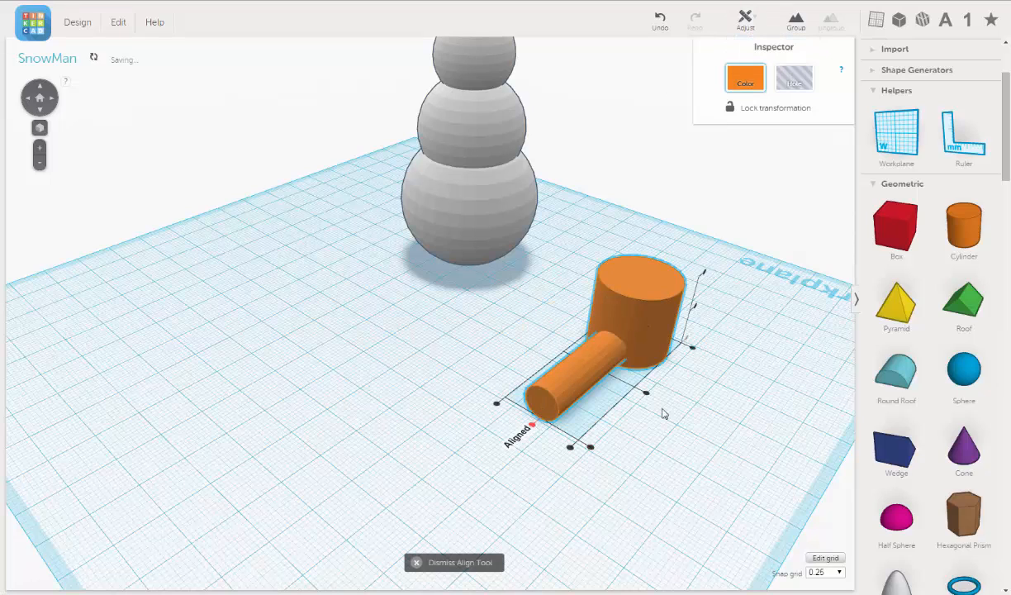
pyautogui.moveTo(693, 414); pyautogui.dragTo(626, 416, button='right')
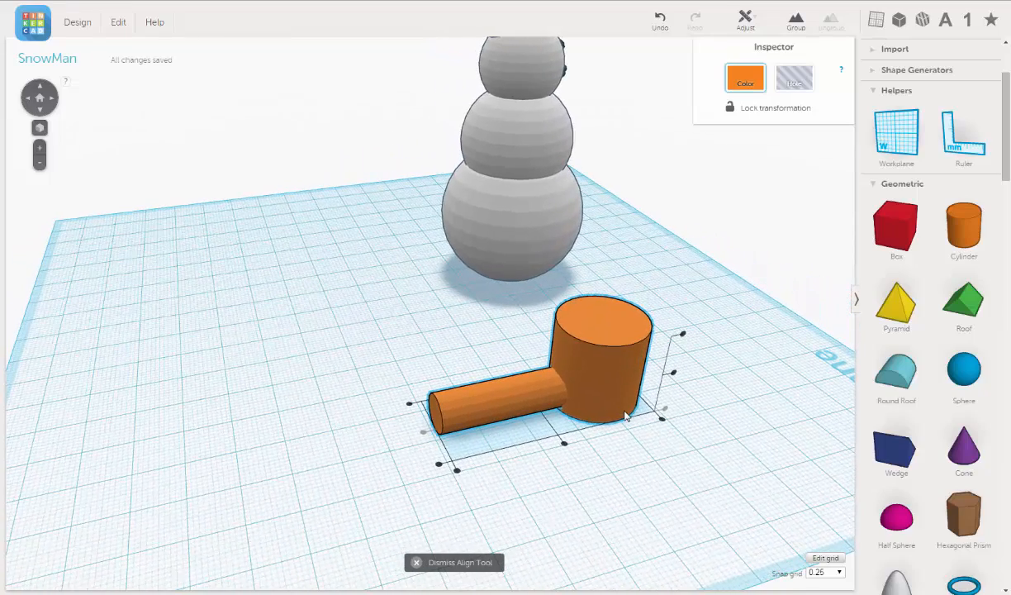
pyautogui.click(533, 498)
# Lengthen the stem at its free end and raise it slightly above the workplane
pyautogui.click(443, 388)
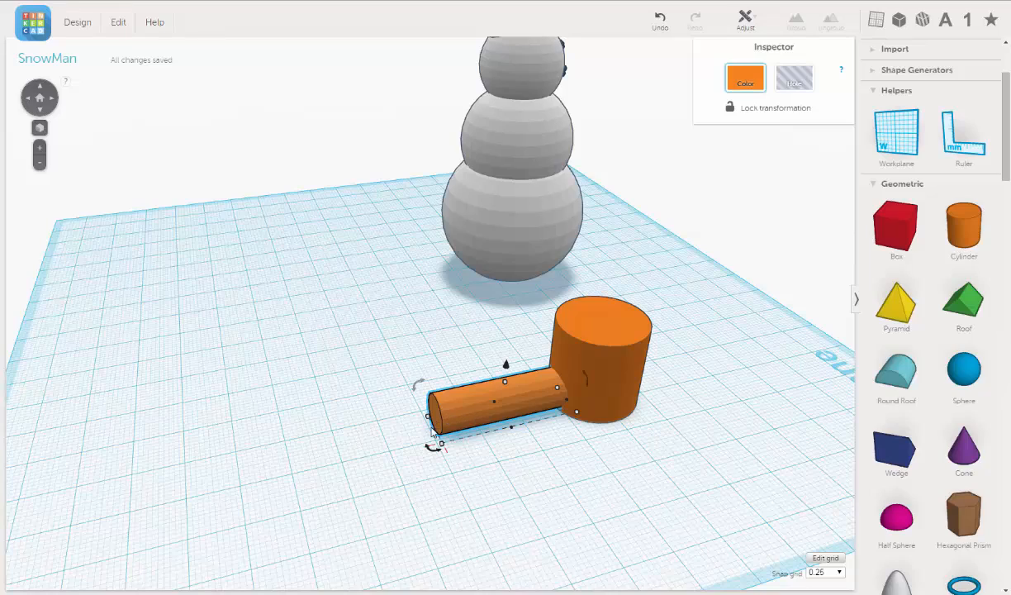
pyautogui.moveTo(435, 429); pyautogui.dragTo(402, 438)
pyautogui.moveTo(651, 448); pyautogui.dragTo(558, 336, button='right')
pyautogui.moveTo(462, 282); pyautogui.dragTo(462, 267)
pyautogui.moveTo(494, 383); pyautogui.dragTo(473, 428, button='right')
# Duplicate the upright cylinder and stretch the copy upward so that it rises well above the original
pyautogui.click(485, 322)
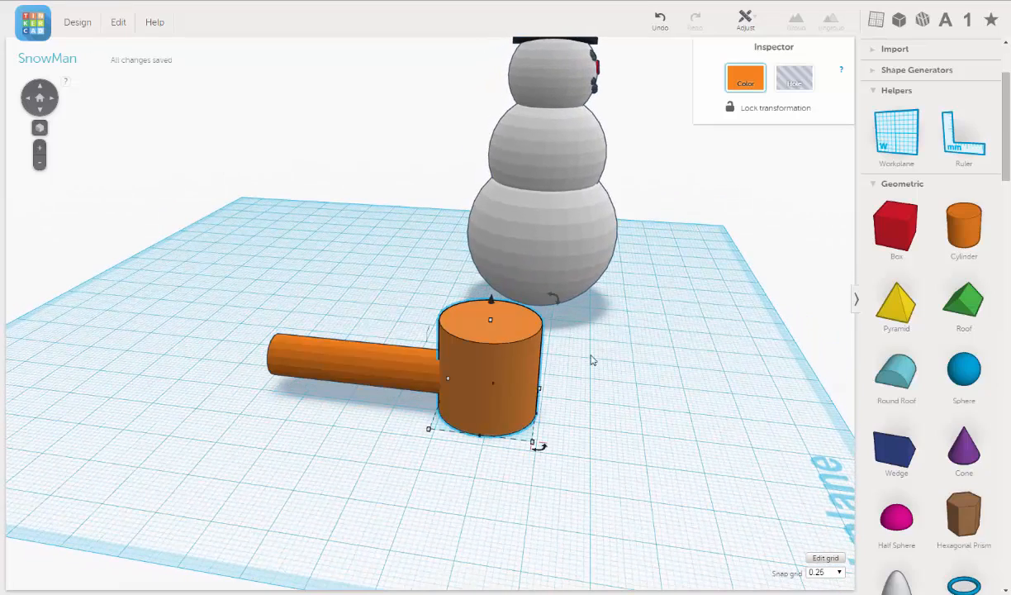
pyautogui.moveTo(591, 357)
pyautogui.mouseDown(button='right')
pyautogui.moveTo(603, 400)
pyautogui.moveTo(598, 357)
pyautogui.moveTo(594, 366)
pyautogui.mouseUp(button='right')
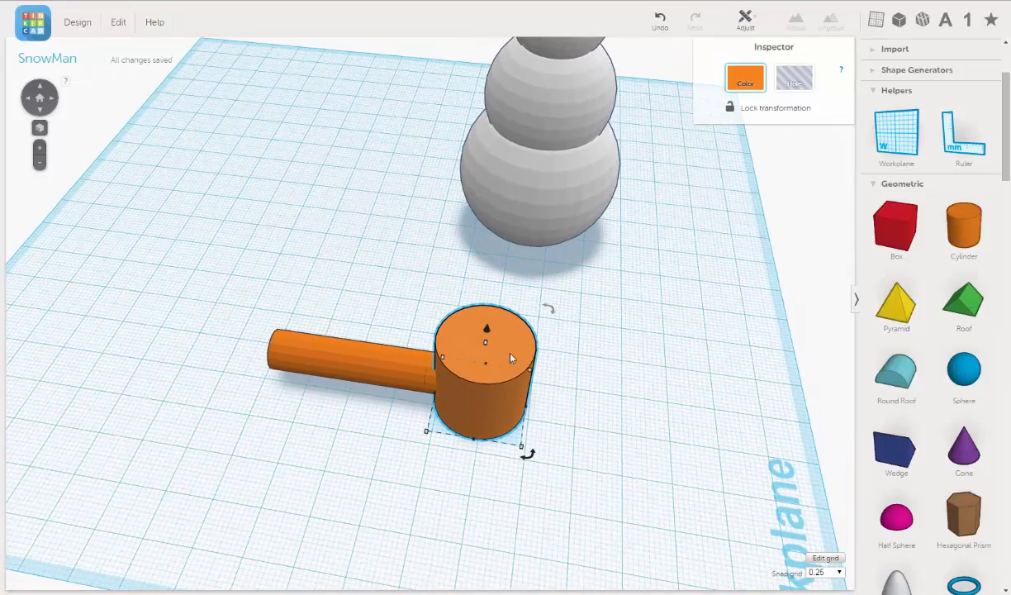
pyautogui.click(119, 24)
pyautogui.click(128, 84)
pyautogui.moveTo(568, 443); pyautogui.dragTo(518, 424, button='right')
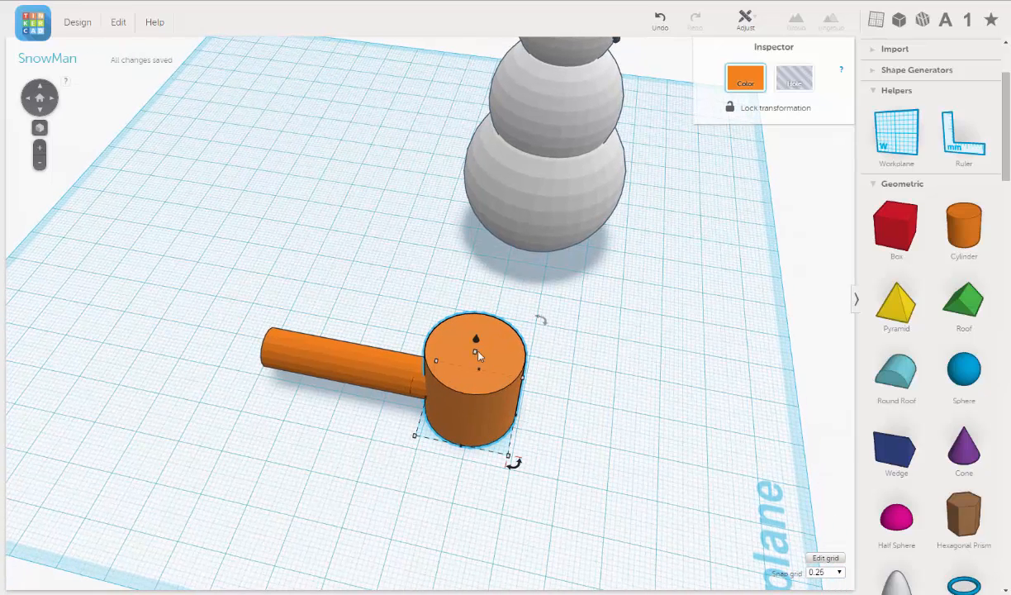
pyautogui.moveTo(475, 355)
pyautogui.moveTo(475, 356); pyautogui.dragTo(482, 264)
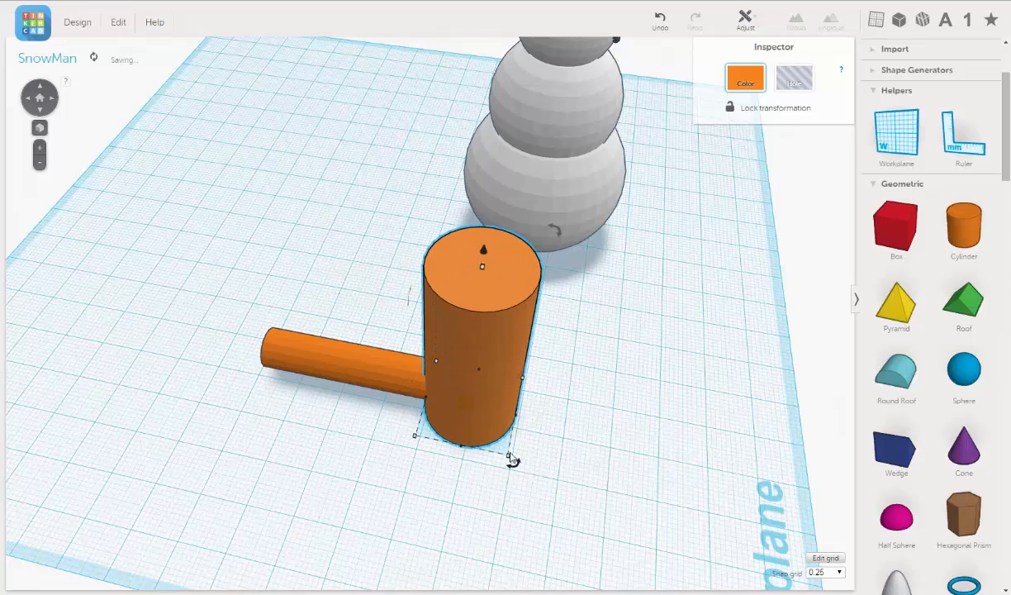
# Scale the tall copy down proportionally to a narrower cylinder and turn it into a hole
pyautogui.moveTo(509, 457)
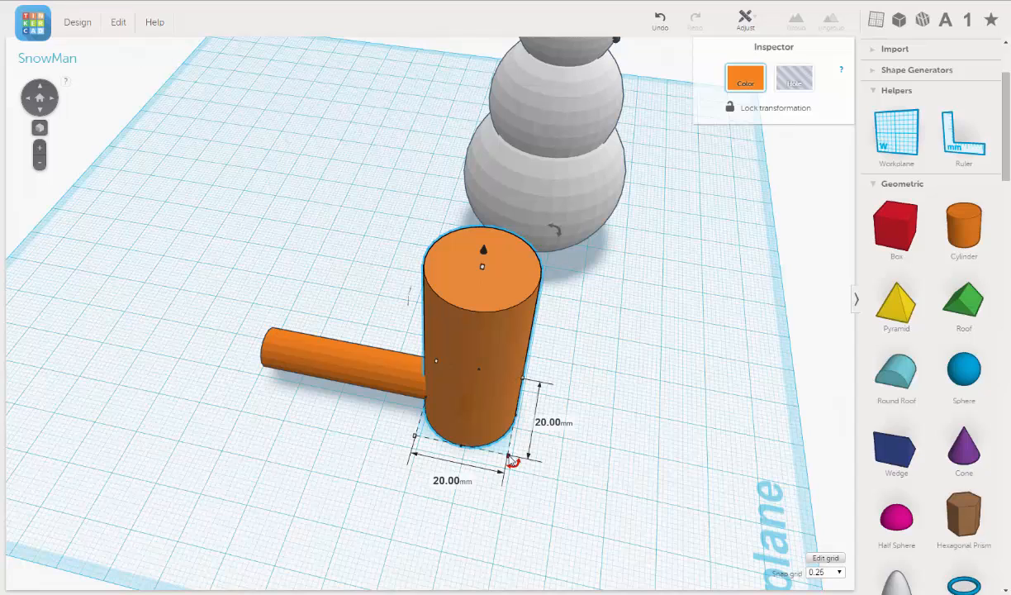
pyautogui.moveTo(513, 460); pyautogui.dragTo(487, 420)
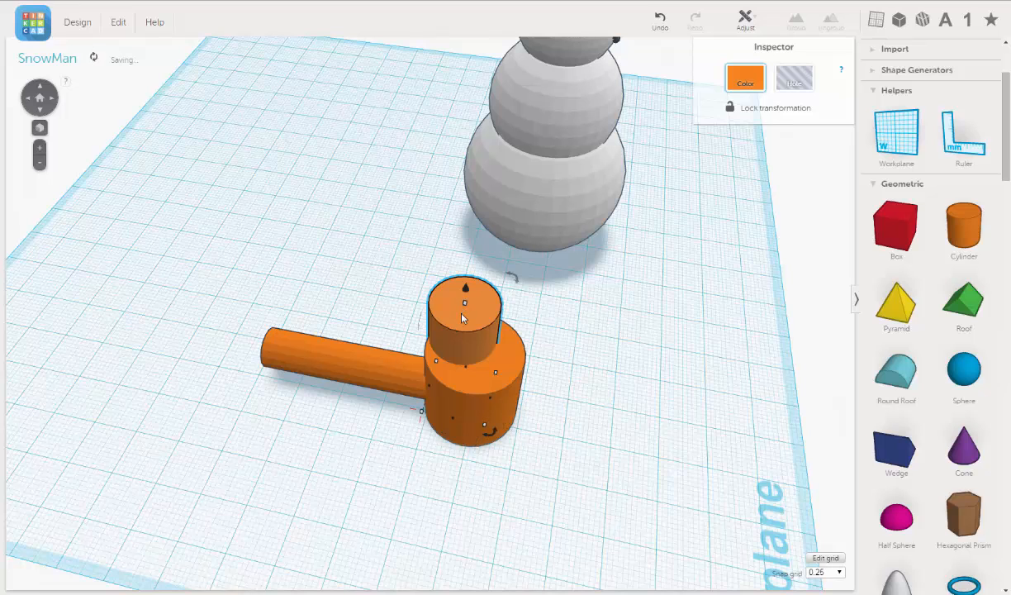
pyautogui.click(795, 80)
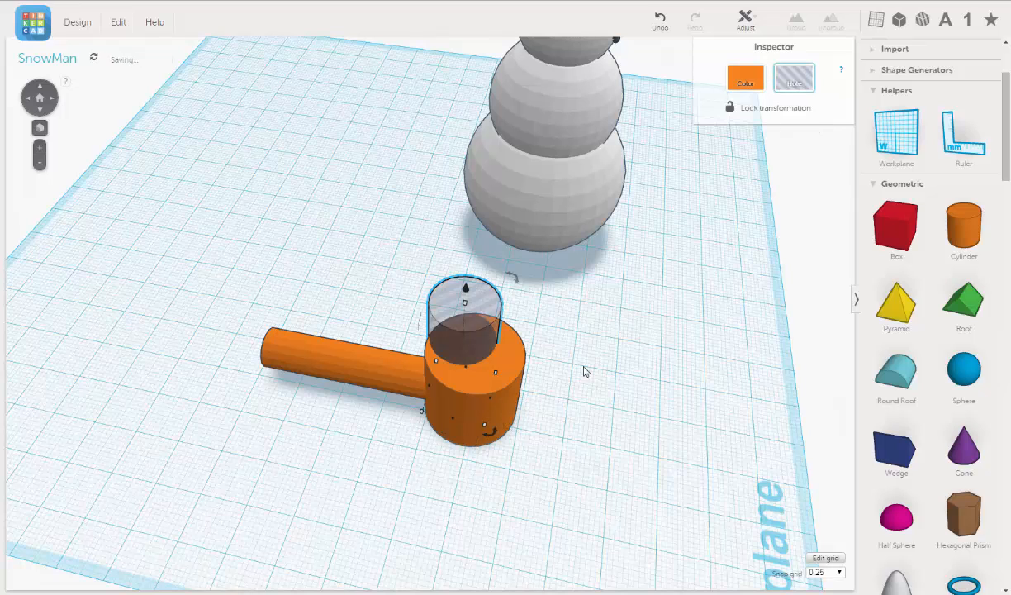
# Centre the hole cylinder on the upright cylinder in both horizontal directions with the Align tool
pyautogui.moveTo(595, 340); pyautogui.dragTo(573, 328, button='right')
pyautogui.click(575, 335)
pyautogui.moveTo(503, 413); pyautogui.dragTo(478, 427)
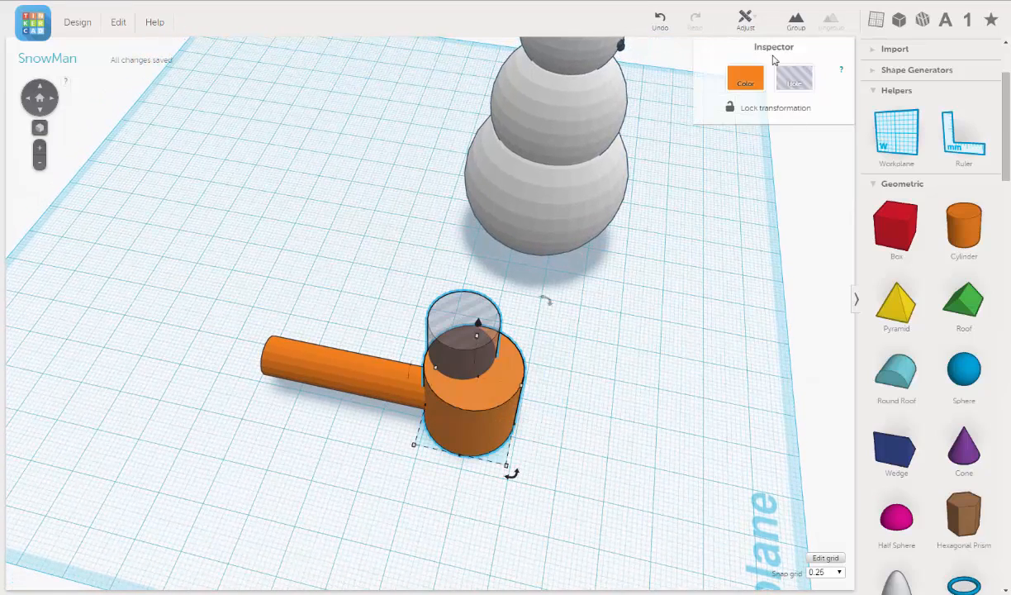
pyautogui.click(745, 19)
pyautogui.click(746, 46)
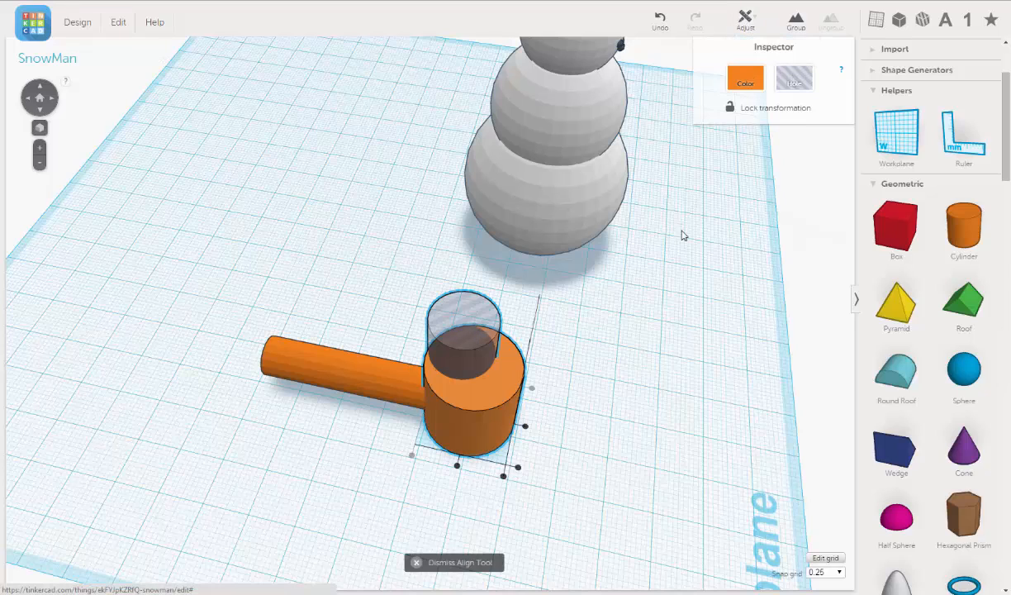
pyautogui.click(526, 428)
pyautogui.click(457, 466)
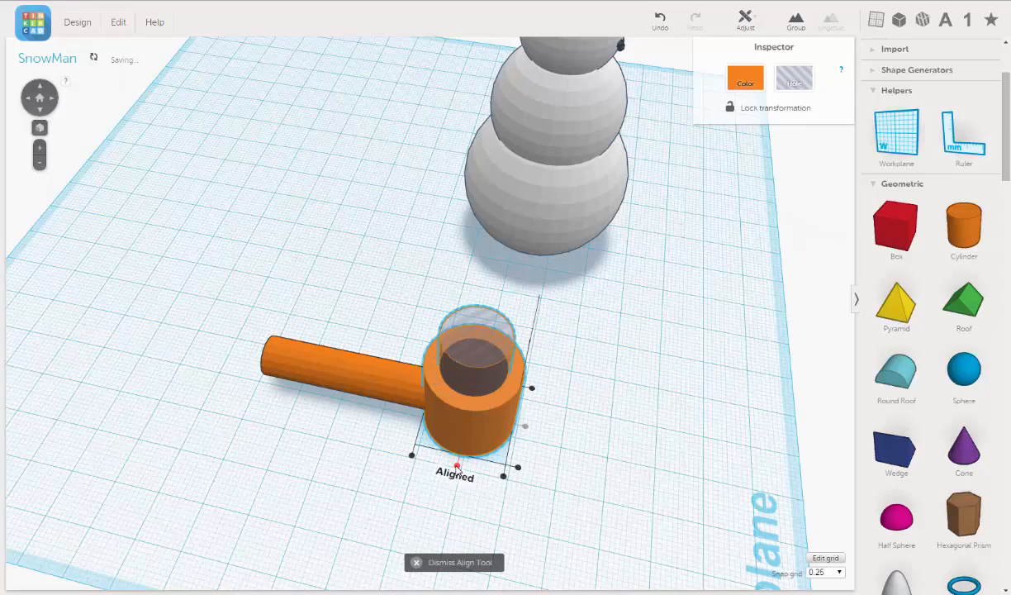
# Raise the hole cylinder to leave a solid floor in the upright cylinder, and select the upright cylinder
pyautogui.moveTo(613, 435); pyautogui.dragTo(625, 254, button='right')
pyautogui.moveTo(626, 254); pyautogui.dragTo(623, 330, button='middle')
pyautogui.scroll(3, 638, 293)
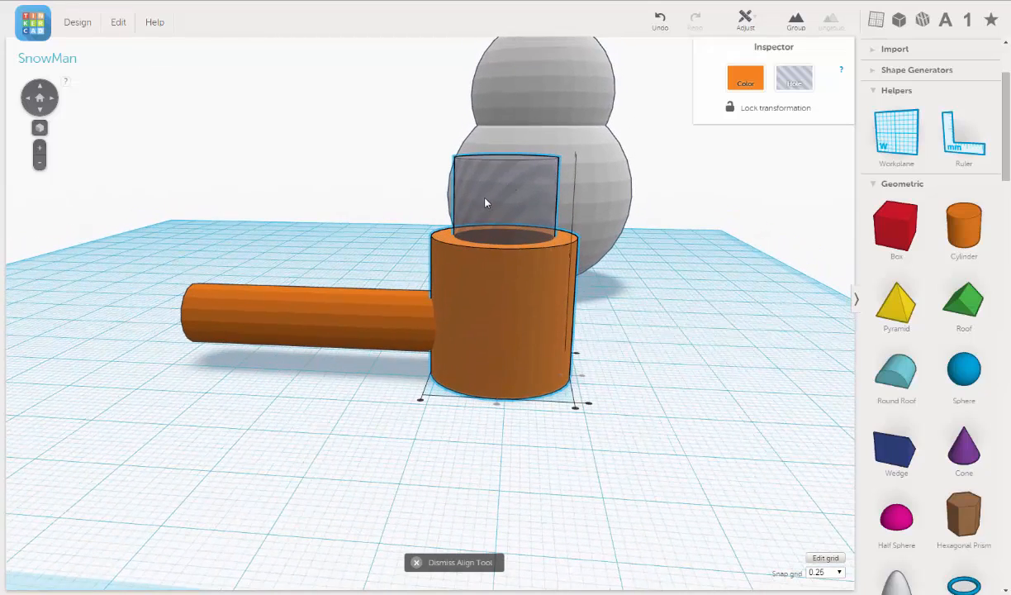
pyautogui.moveTo(627, 274); pyautogui.dragTo(649, 275, button='right')
pyautogui.click(535, 189)
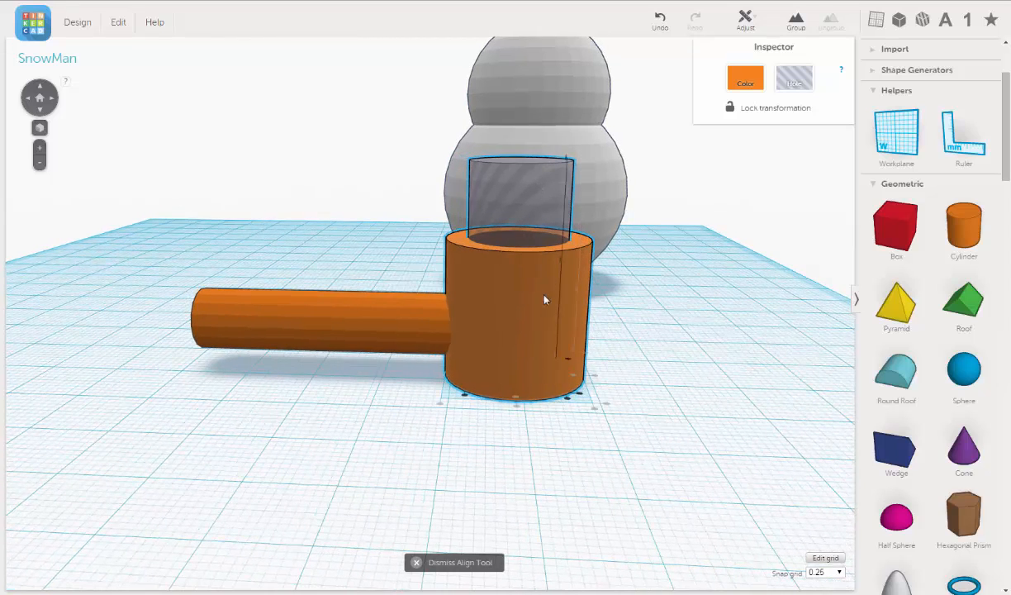
pyautogui.click(684, 289)
pyautogui.click(537, 189)
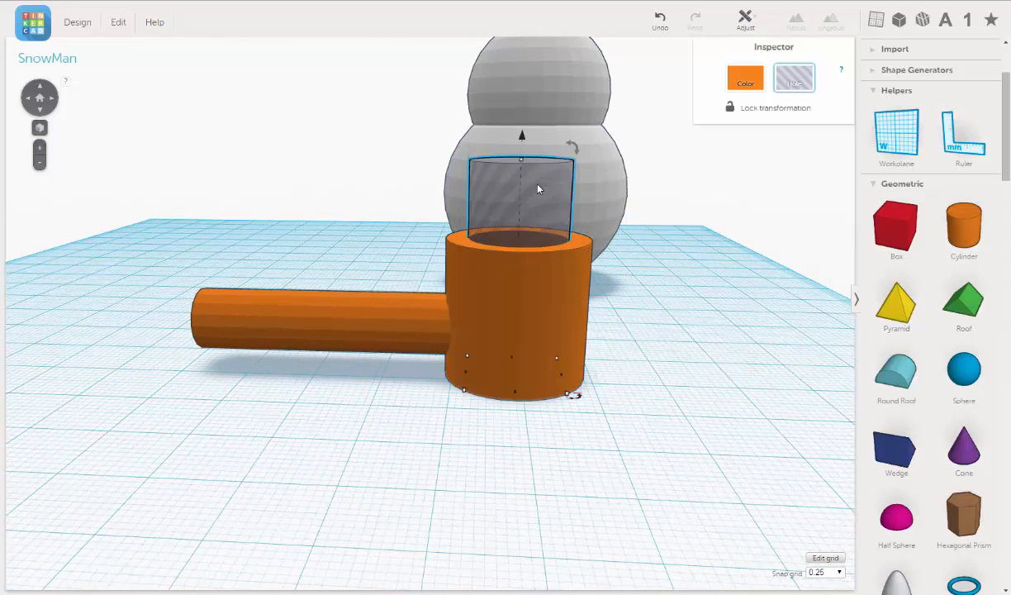
pyautogui.moveTo(521, 138); pyautogui.dragTo(521, 107)
pyautogui.click(587, 302)
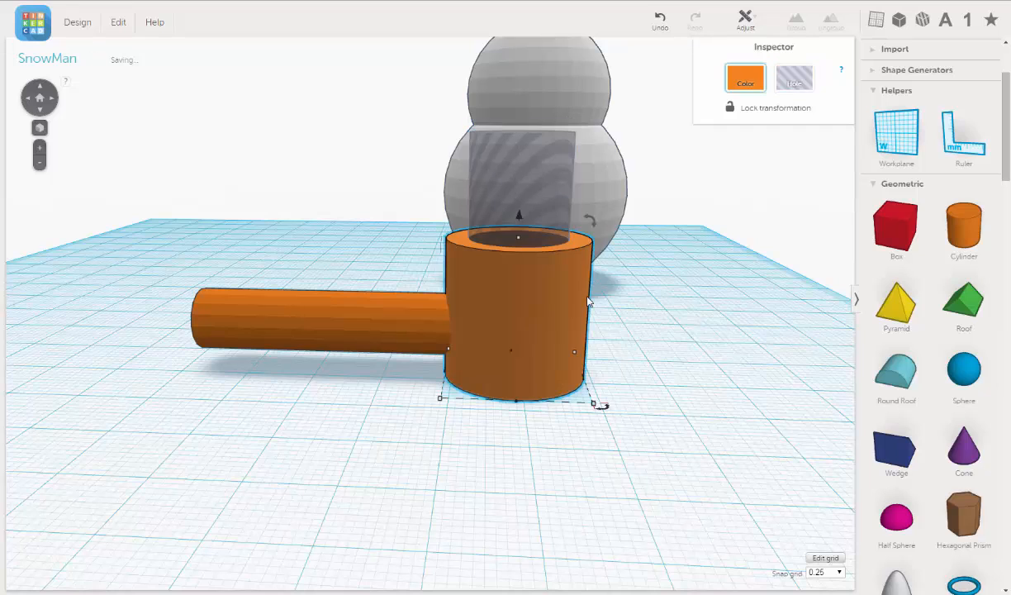
# Turn the upright cylinder into a hole to check the inner hole cylinder's depth, and restore its solid orange colour
pyautogui.click(795, 79)
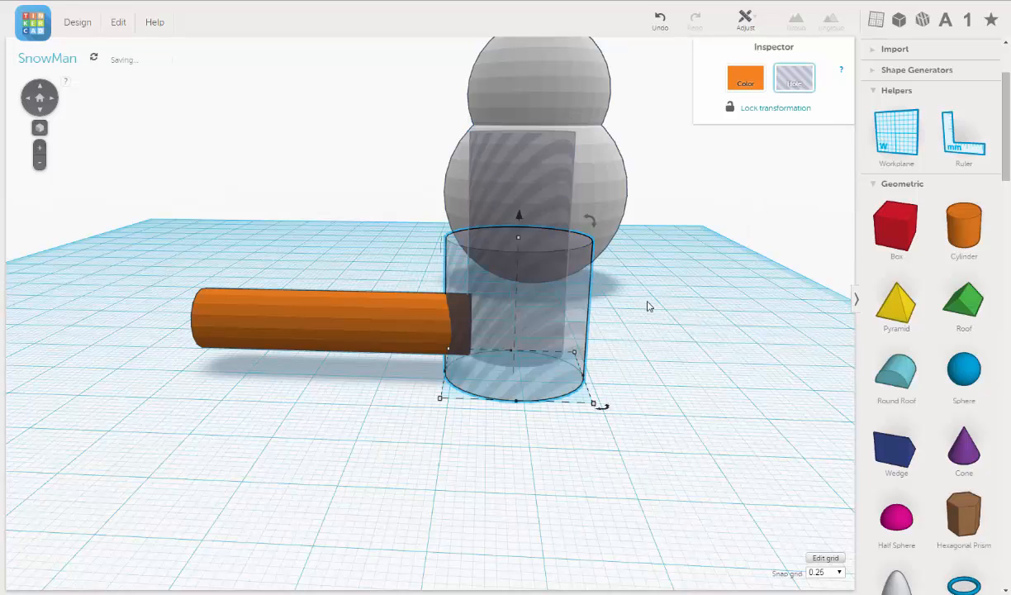
pyautogui.moveTo(657, 316); pyautogui.dragTo(655, 341, button='right')
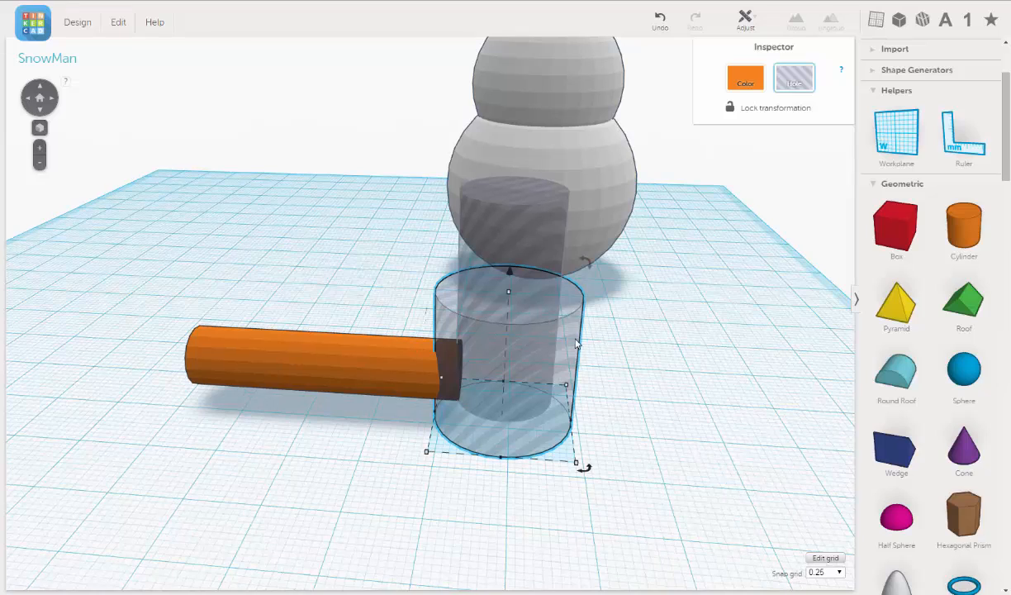
pyautogui.click(745, 79)
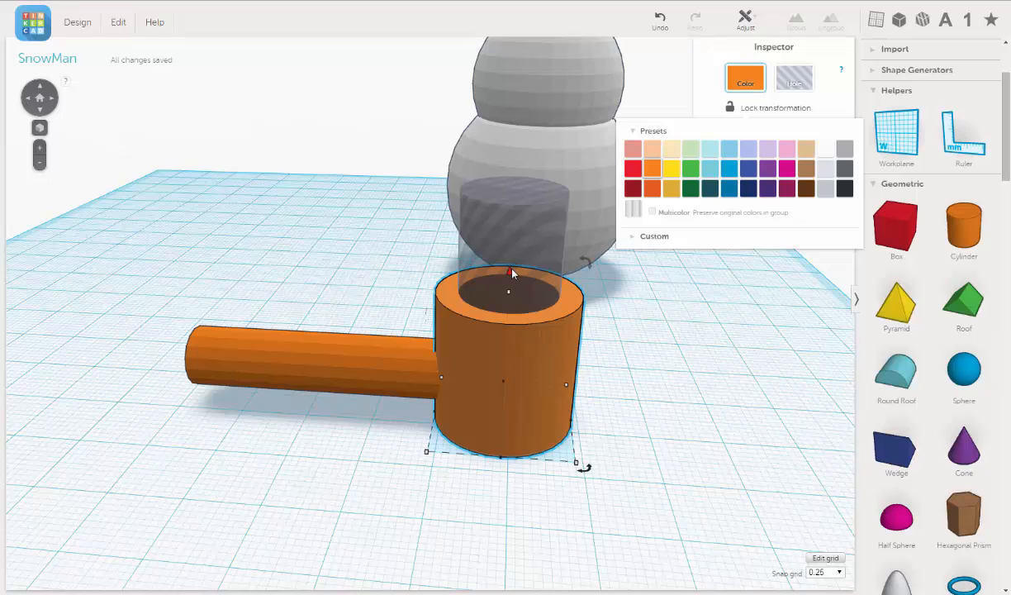
pyautogui.click(657, 338)
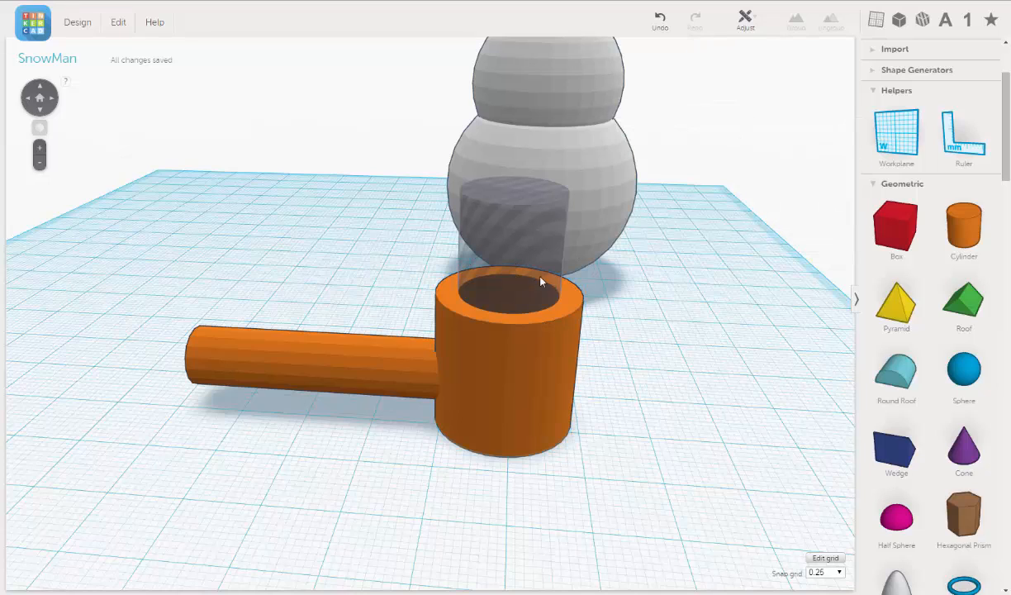
# Group the hole cylinder with the upright cylinder to cut the hollow pipe bowl
pyautogui.click(467, 260)
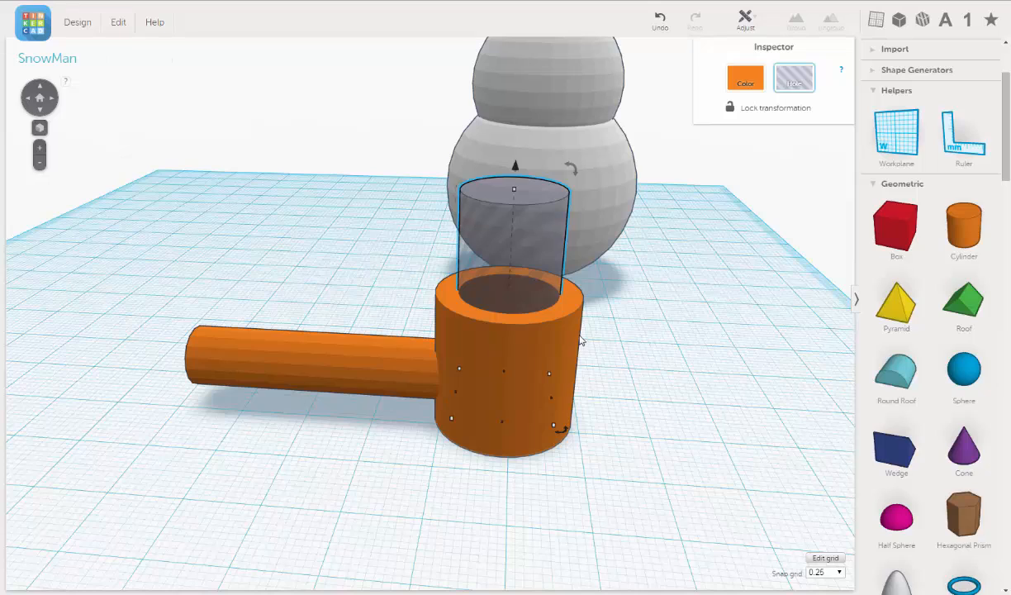
pyautogui.keyDown('shift'); pyautogui.click(578, 335); pyautogui.keyUp('shift')
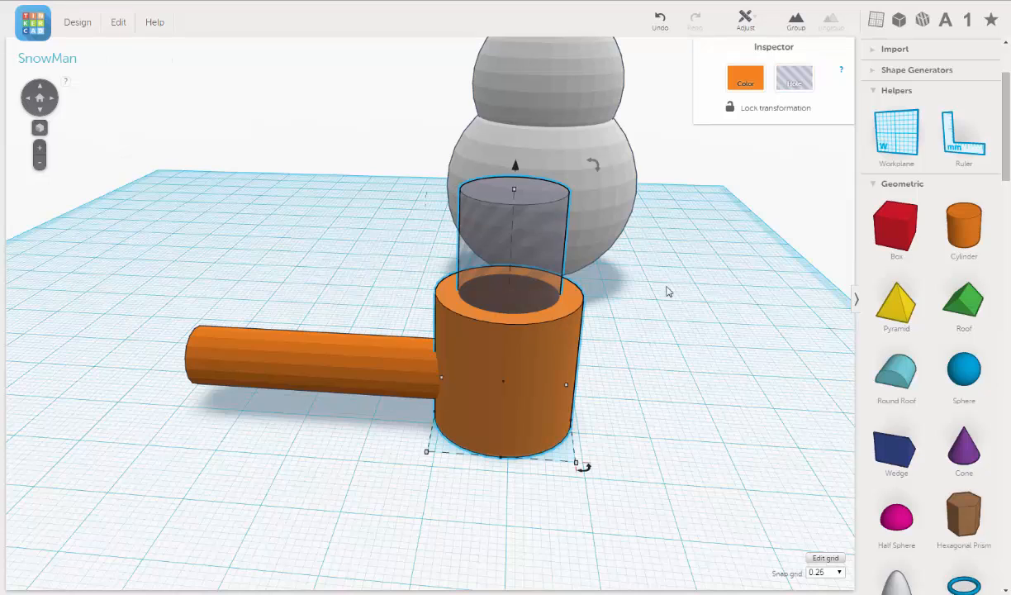
pyautogui.click(795, 20)
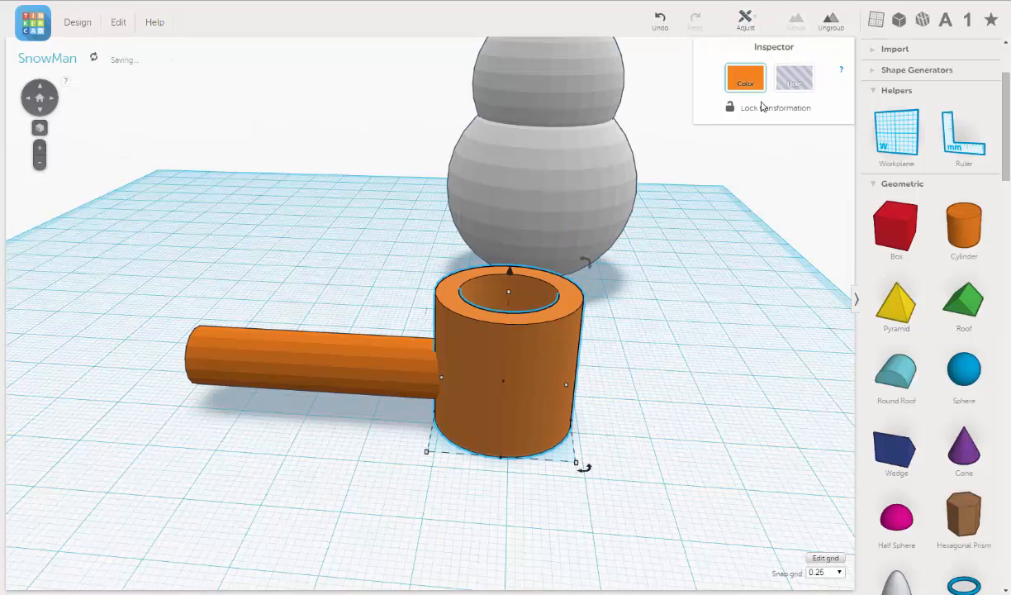
# Group the hollow bowl and the horizontal stem into a single pipe
pyautogui.moveTo(681, 322); pyautogui.dragTo(748, 273, button='right')
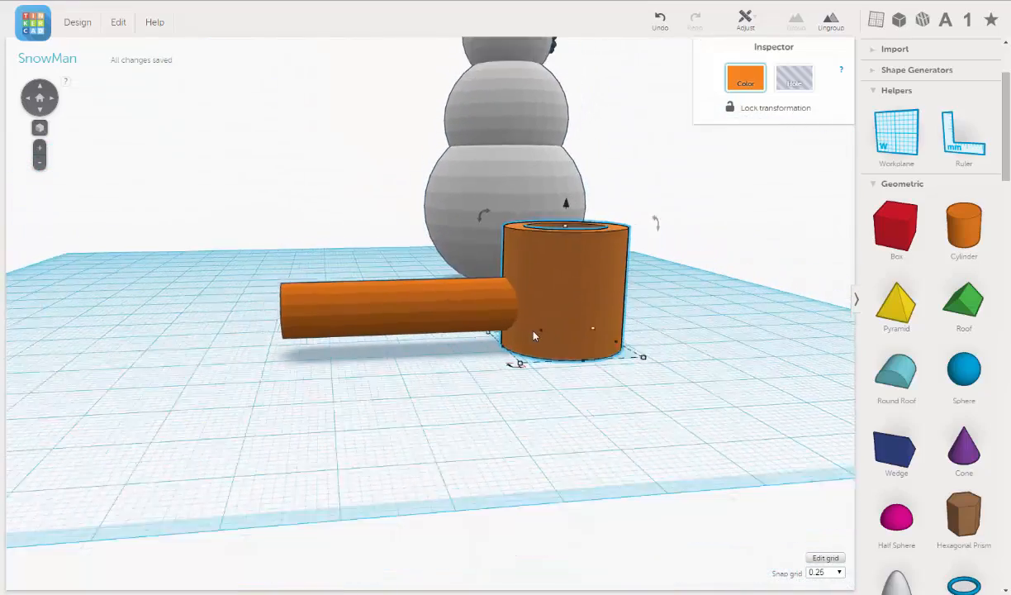
pyautogui.scroll(-3, 534, 336)
pyautogui.moveTo(590, 357); pyautogui.dragTo(343, 367, button='right')
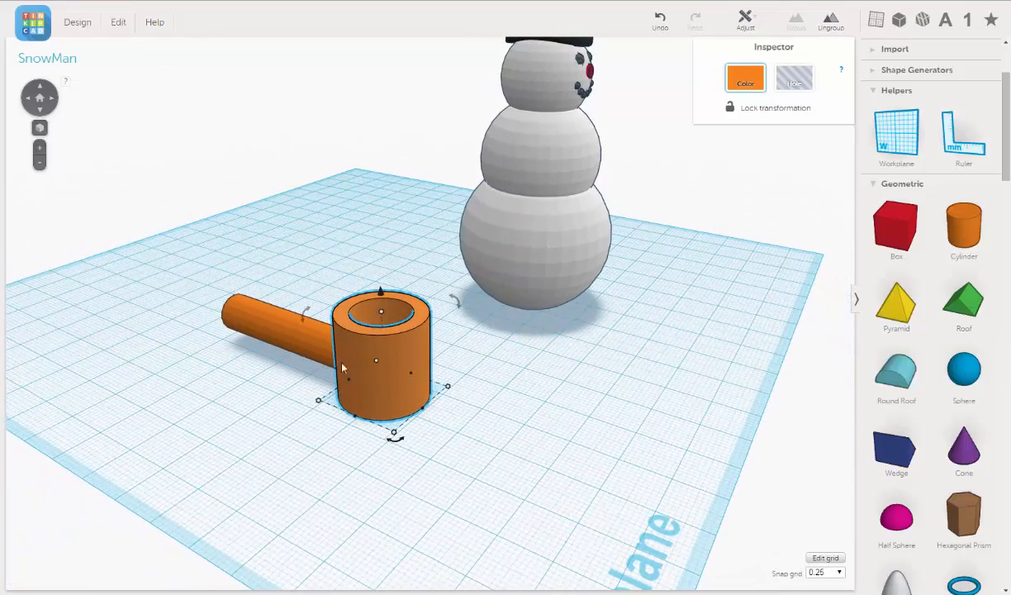
pyautogui.moveTo(310, 263); pyautogui.dragTo(377, 375)
pyautogui.click(796, 23)
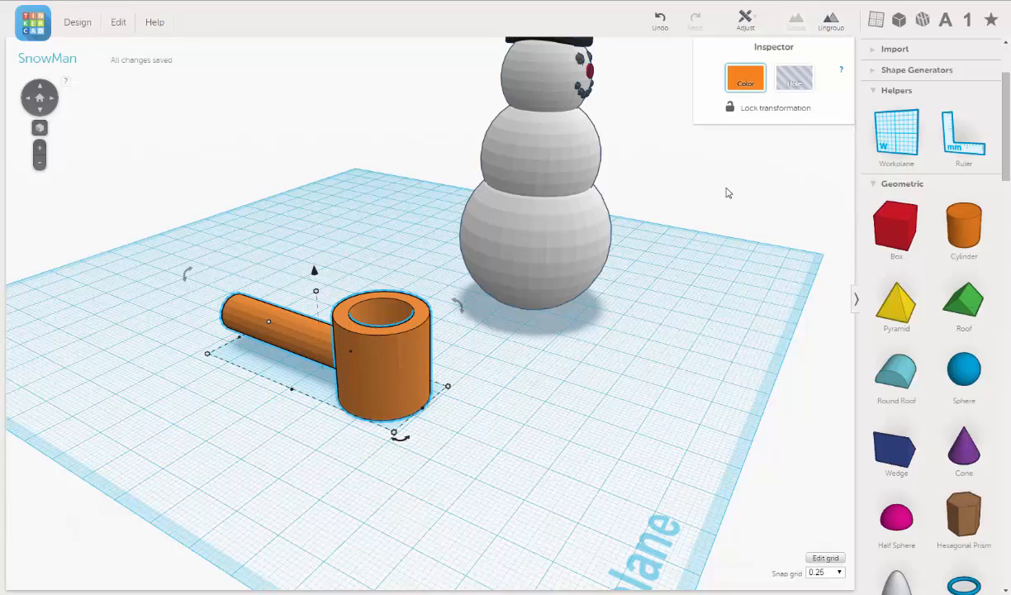
# Try yellow, dark gold, cream and peach preset colours on the pipe, and set it back to orange
pyautogui.click(760, 83)
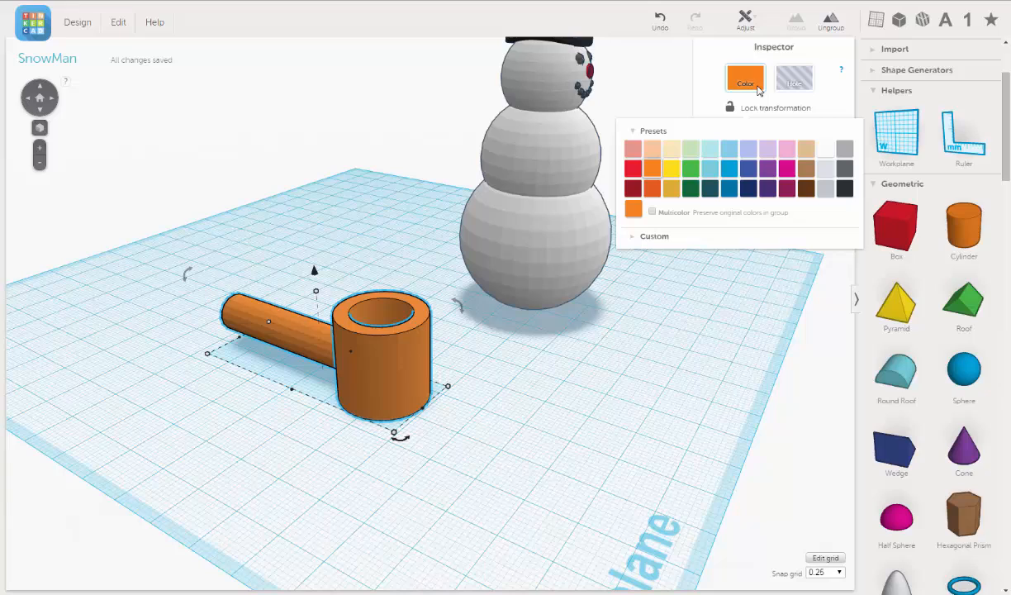
pyautogui.click(671, 169)
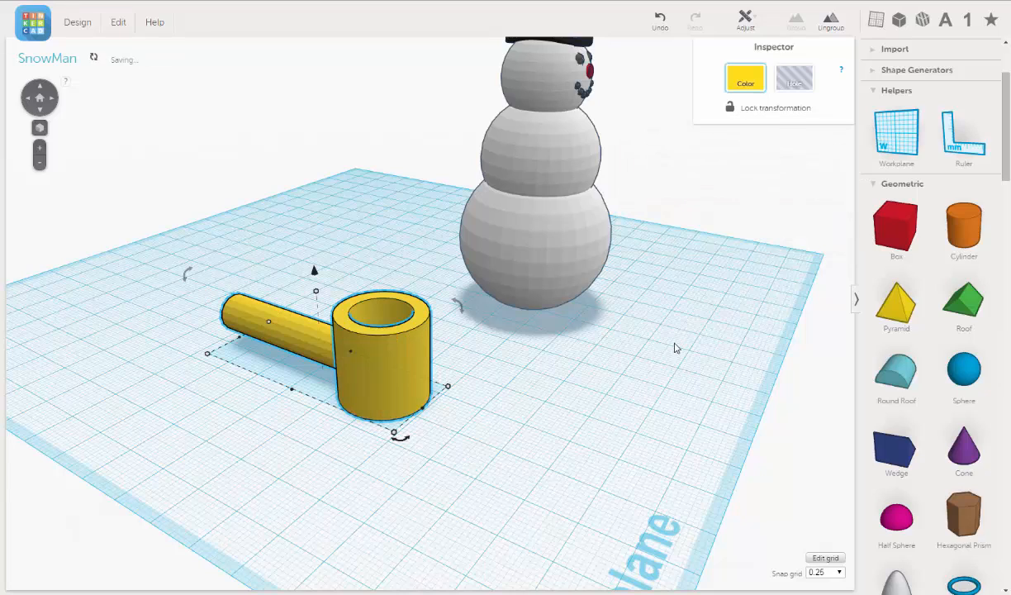
pyautogui.click(742, 81)
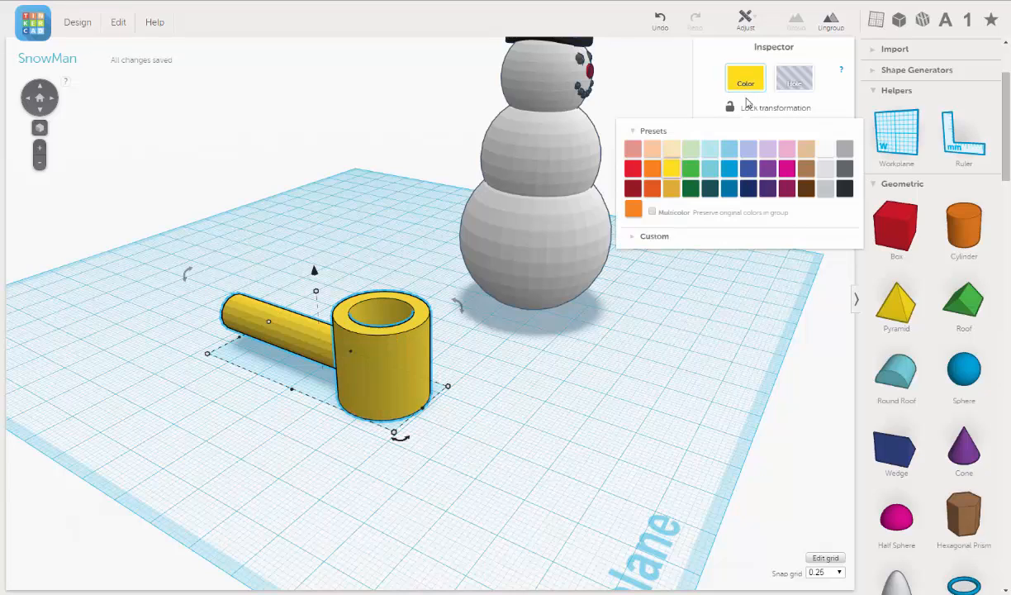
pyautogui.click(671, 188)
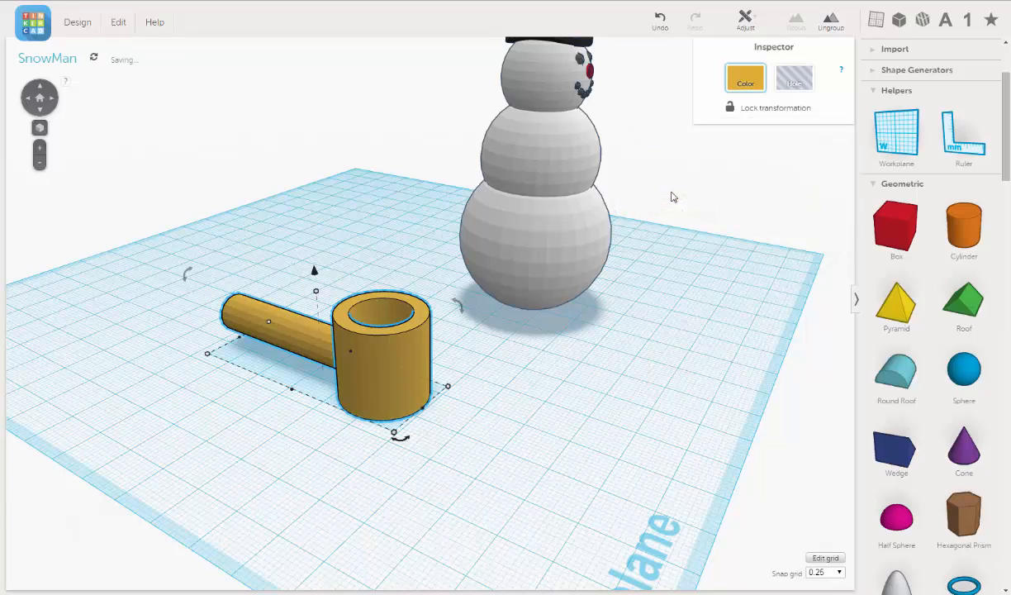
pyautogui.click(731, 79)
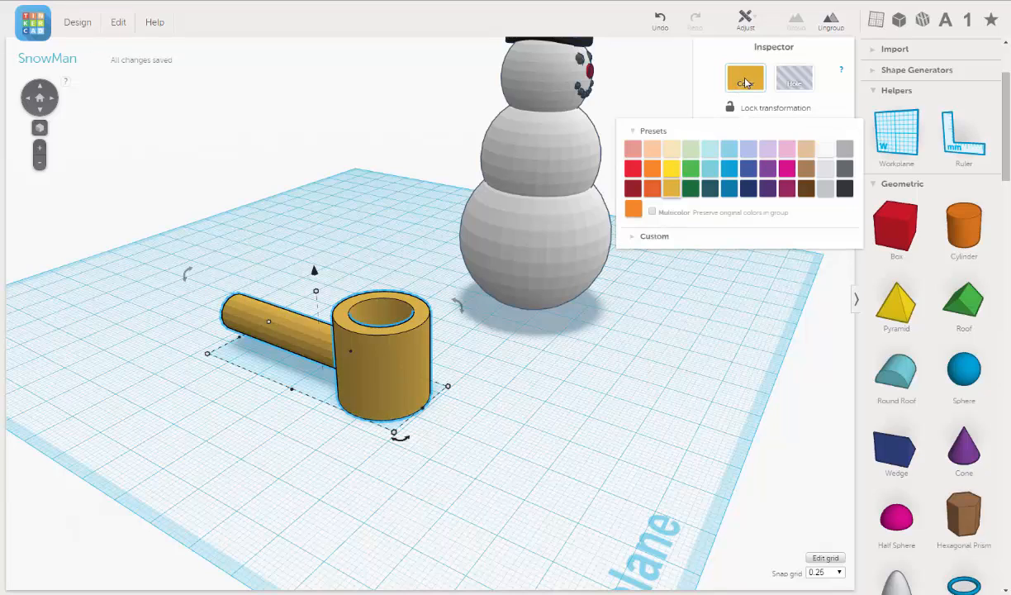
pyautogui.click(673, 149)
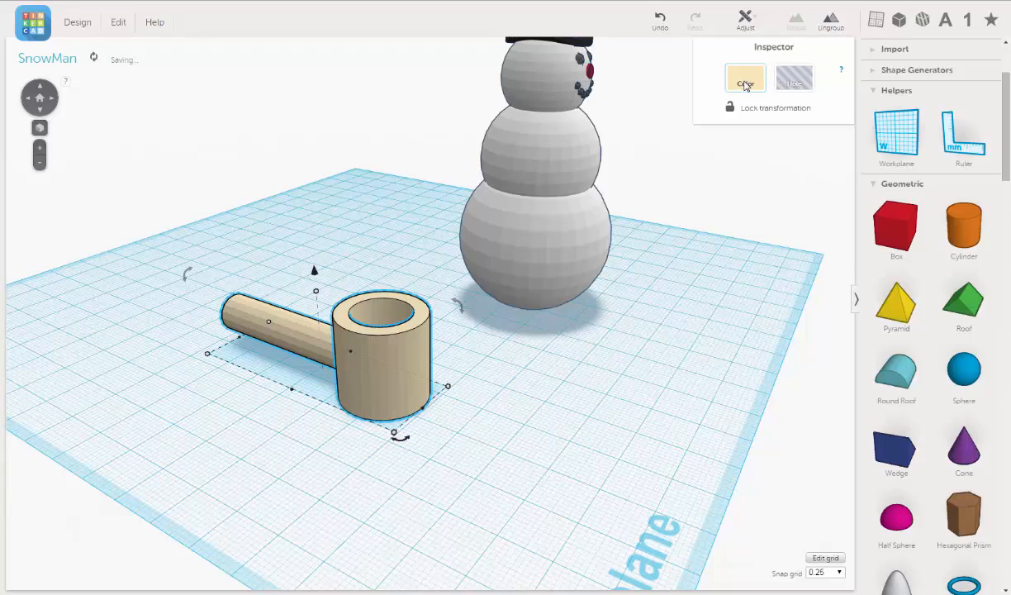
pyautogui.click(745, 83)
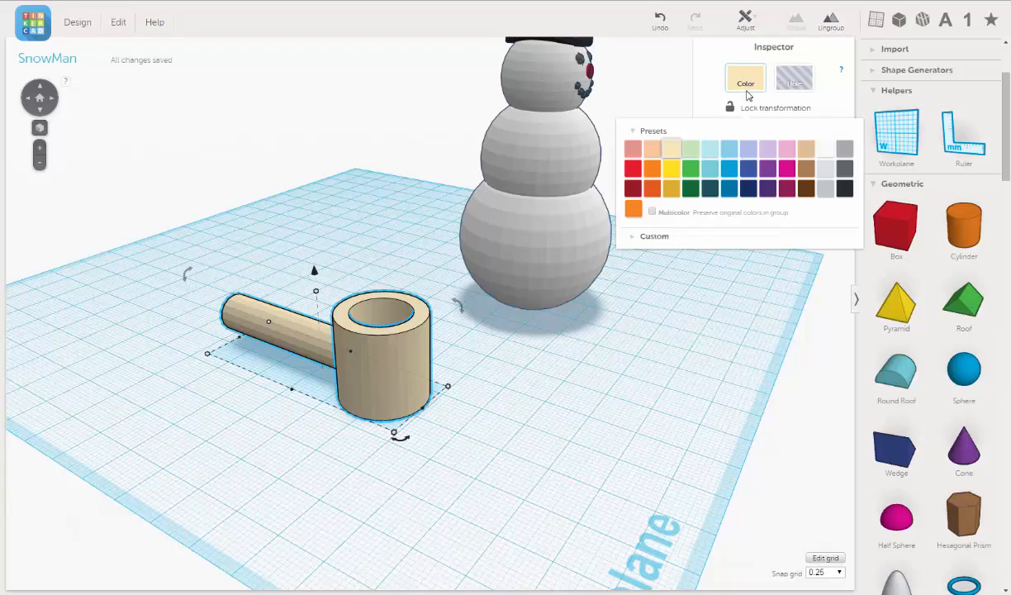
pyautogui.click(658, 152)
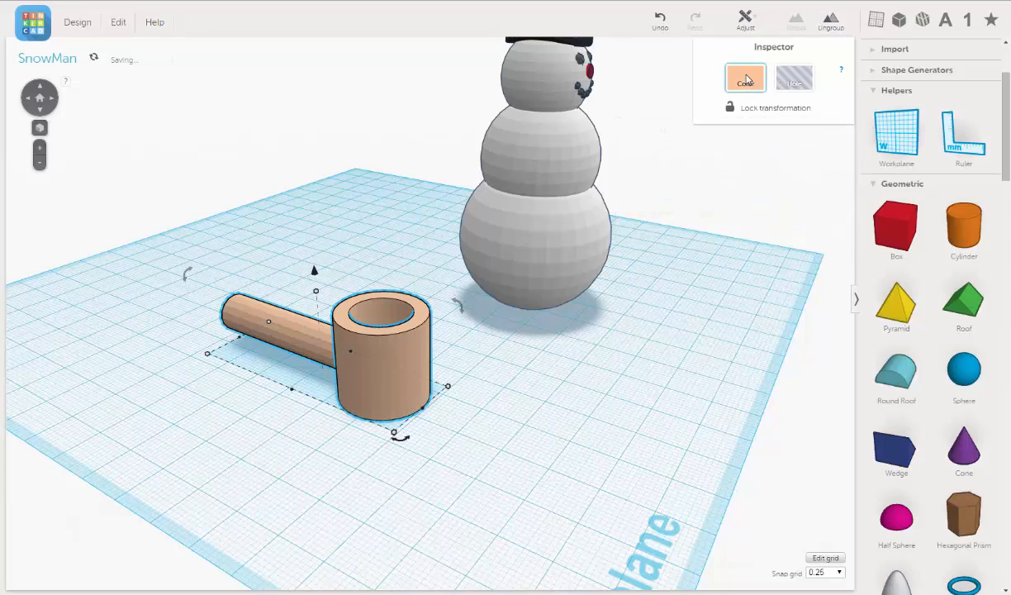
pyautogui.click(746, 80)
pyautogui.click(653, 169)
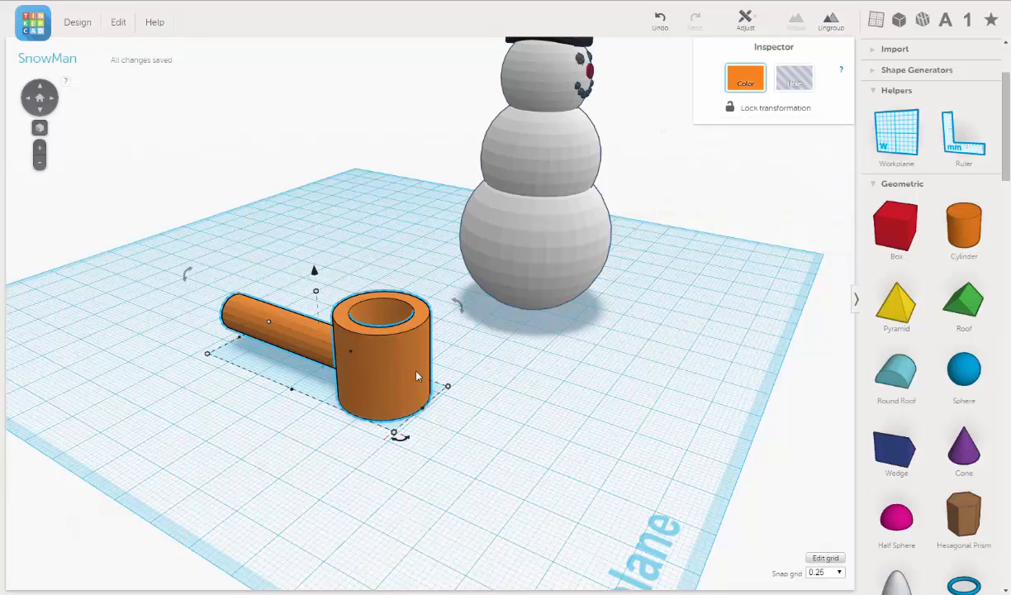
# Move the pipe to the other side of the snowman and scale it down proportionally to a size that suits the face
pyautogui.moveTo(417, 379); pyautogui.dragTo(397, 357, button='middle')
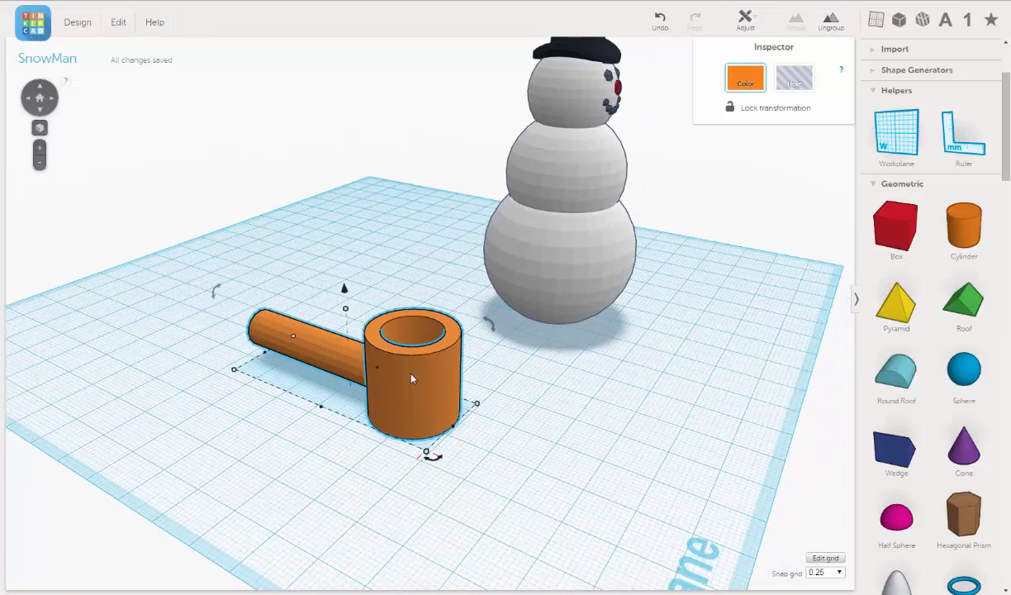
pyautogui.moveTo(396, 357); pyautogui.dragTo(690, 265)
pyautogui.moveTo(605, 350); pyautogui.dragTo(636, 282, button='right')
pyautogui.moveTo(636, 282); pyautogui.dragTo(727, 245, button='middle')
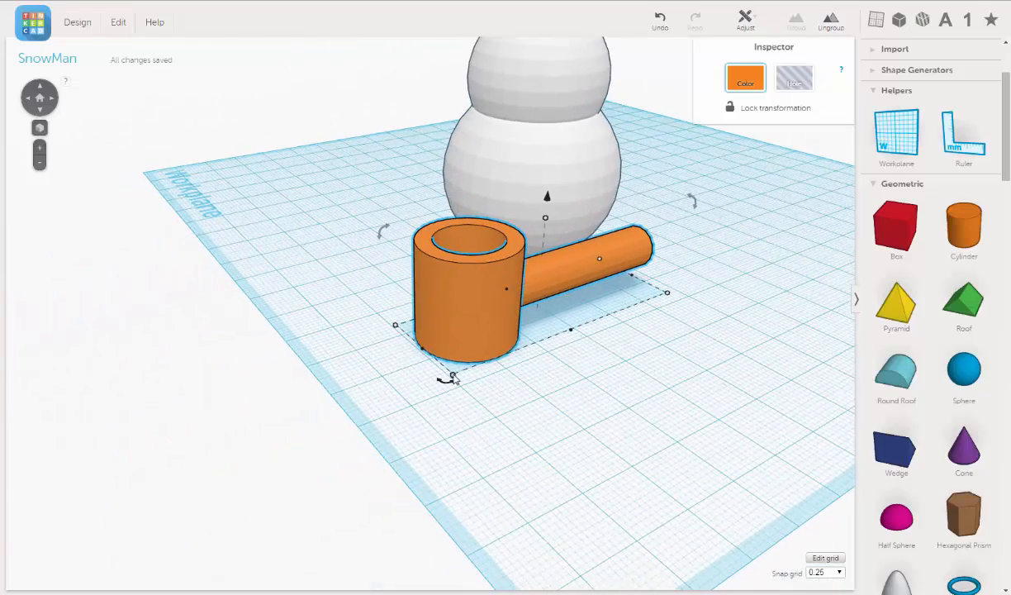
pyautogui.keyDown('shift'); pyautogui.moveTo(454, 369); pyautogui.dragTo(595, 275); pyautogui.keyUp('shift')
# Raise the small pipe from the workplane to the height of the snowman's head
pyautogui.moveTo(613, 306); pyautogui.dragTo(555, 338, button='right')
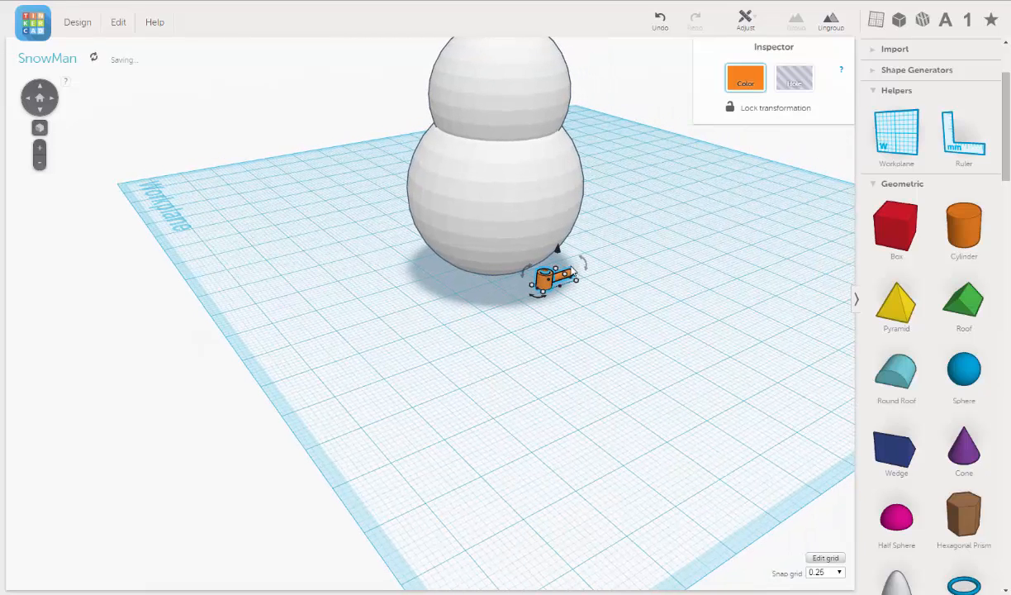
pyautogui.moveTo(557, 250); pyautogui.dragTo(576, 73)
pyautogui.moveTo(641, 188); pyautogui.dragTo(572, 240, button='right')
pyautogui.moveTo(562, 232); pyautogui.dragTo(575, 118)
pyautogui.moveTo(575, 118); pyautogui.dragTo(509, 157, button='right')
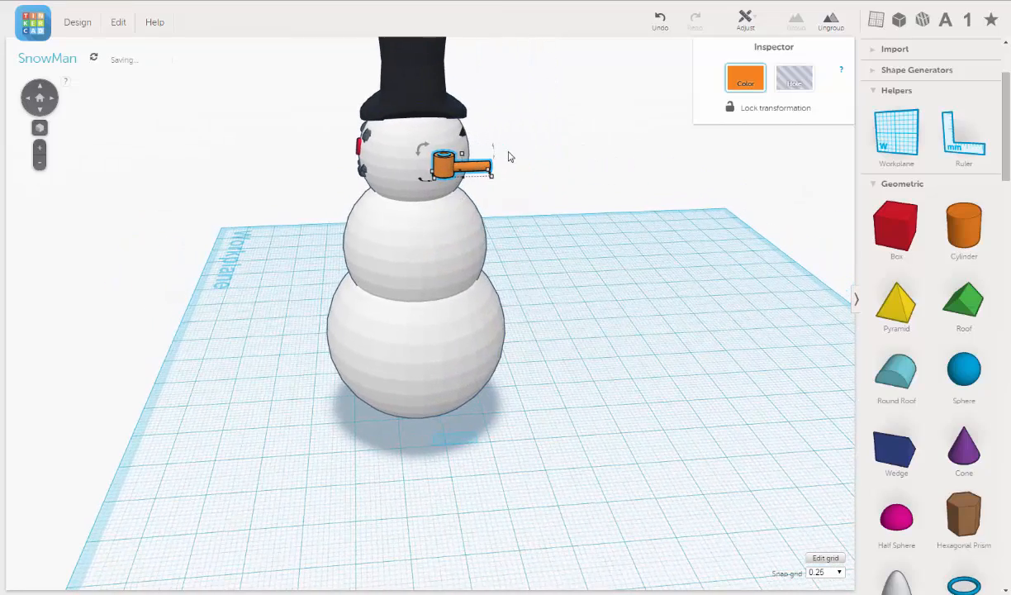
# Move the pipe forward along the side of the head until its bowl stands in front of the face near the mouth
pyautogui.moveTo(438, 169); pyautogui.dragTo(334, 159)
pyautogui.moveTo(343, 199); pyautogui.dragTo(674, 241, button='right')
pyautogui.moveTo(674, 241); pyautogui.dragTo(623, 296, button='middle')
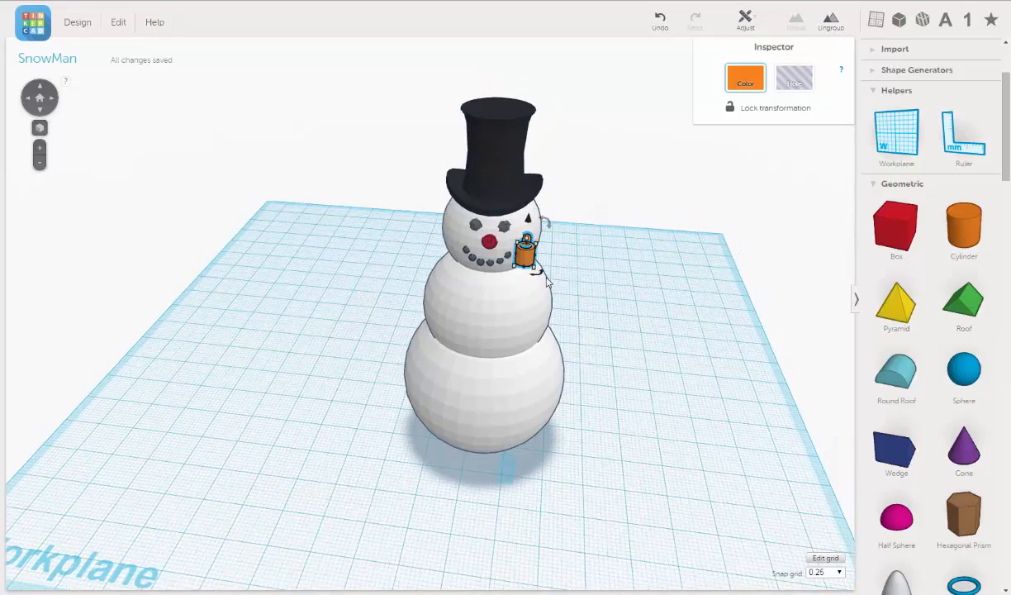
pyautogui.scroll(3, 546, 282)
pyautogui.moveTo(546, 283); pyautogui.dragTo(575, 311, button='right')
pyautogui.moveTo(521, 244); pyautogui.dragTo(515, 272)
# Nudge the pipe sideways in small grid steps until its stem meets the end of the coal mouth nearest the pipe
pyautogui.scroll(5, 543, 333)
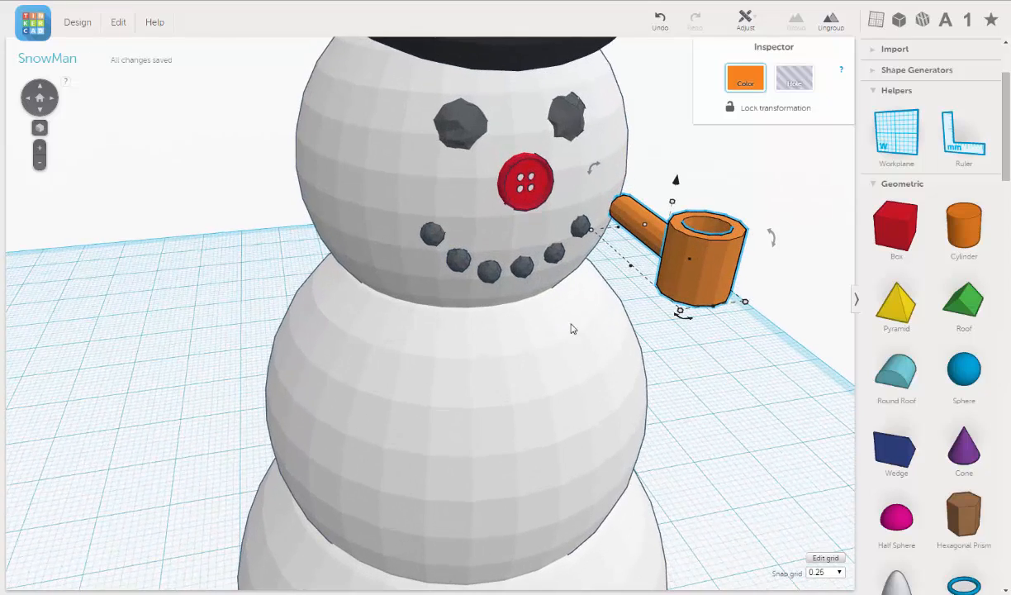
pyautogui.moveTo(620, 337); pyautogui.dragTo(531, 237, button='right')
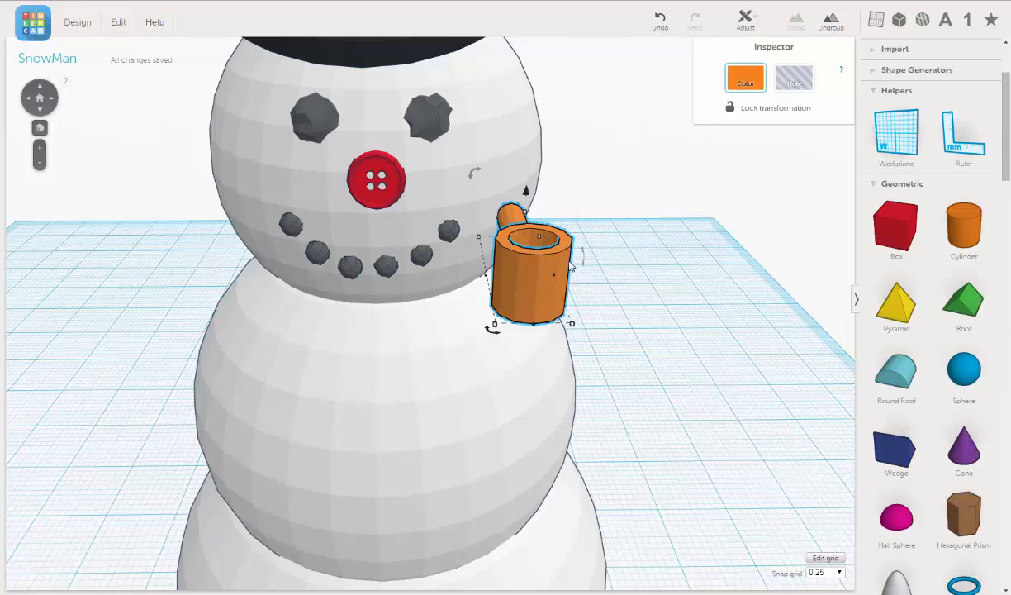
pyautogui.press('Left')
pyautogui.press('Left')
pyautogui.press('Left')
pyautogui.press('Left')
pyautogui.press('Left')
pyautogui.press('Left')
pyautogui.press('Left')
pyautogui.press('Left')
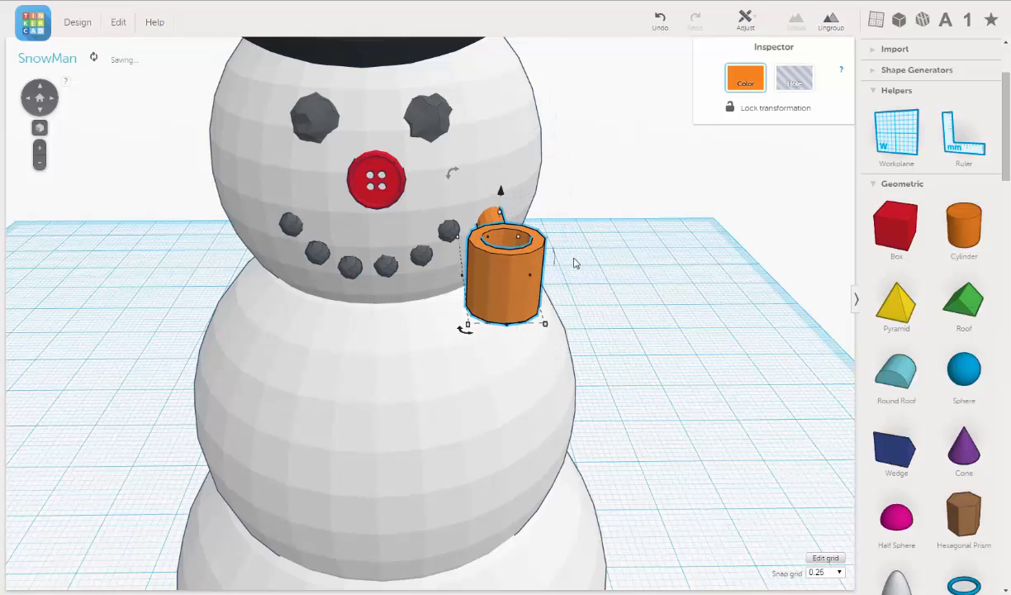
pyautogui.press('Left')
pyautogui.press('Left')
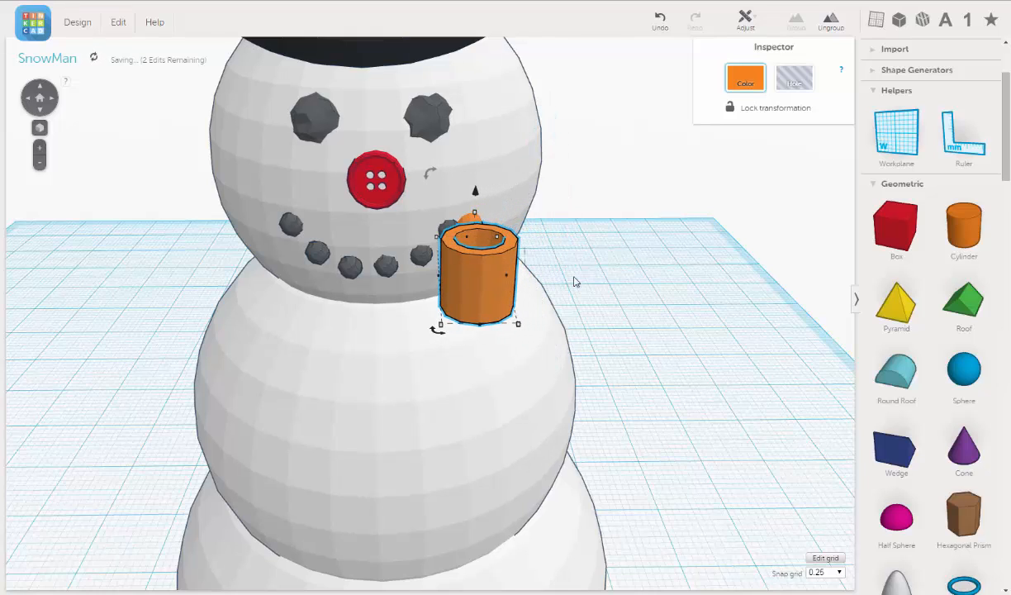
pyautogui.press('Left')
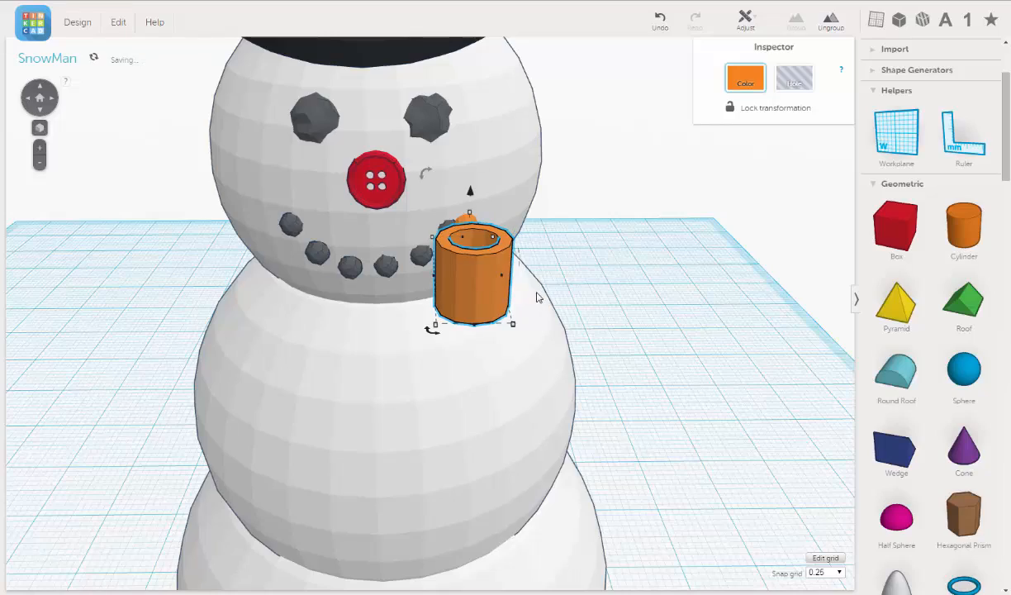
# Rotate the pipe about the vertical axis so that its bowl angles outward from the face
pyautogui.moveTo(536, 297)
pyautogui.mouseDown(button='right')
pyautogui.moveTo(536, 318)
pyautogui.moveTo(546, 316)
pyautogui.moveTo(555, 255)
pyautogui.moveTo(584, 236)
pyautogui.moveTo(539, 314)
pyautogui.mouseUp(button='right')
pyautogui.moveTo(518, 420)
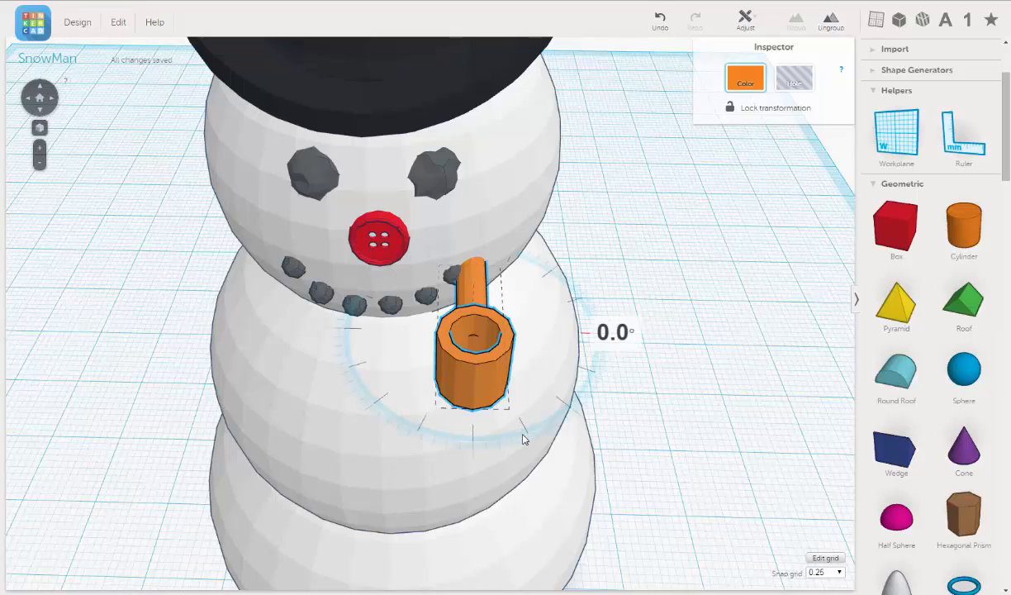
pyautogui.moveTo(522, 438); pyautogui.dragTo(584, 429)
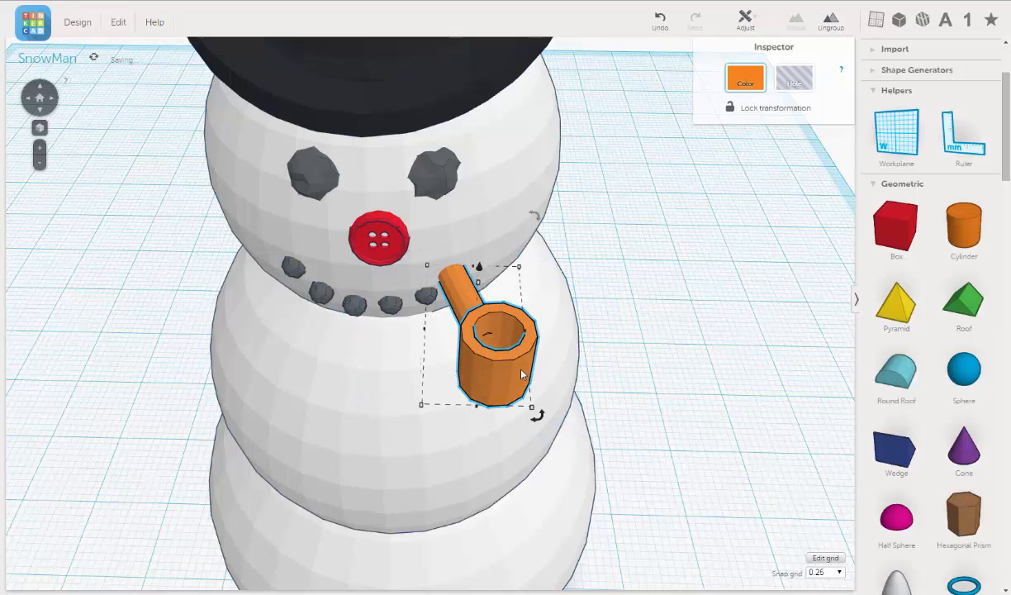
# Shift the rotated pipe outward in grid steps so that its stem end sits beside the outermost coal of the mouth
pyautogui.press('Right')
pyautogui.press('Right')
pyautogui.press('Right')
pyautogui.press('Right')
pyautogui.press('Right')
pyautogui.press('Right')
pyautogui.press('Right')
pyautogui.press('Right')
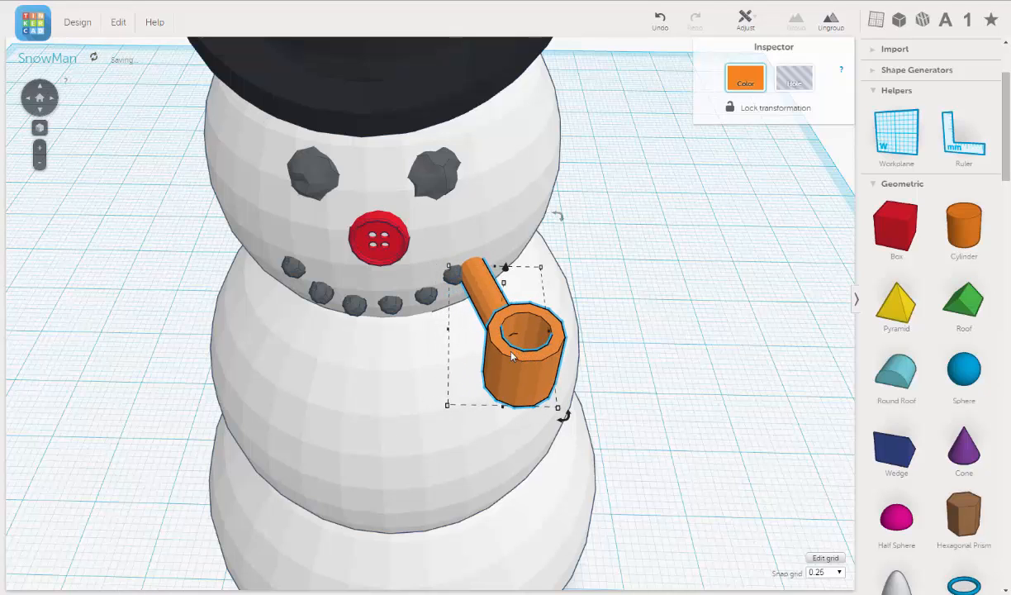
pyautogui.press('Right')
# Push the pipe back so that its stem sinks into the head, and nudge it slightly towards the mouth
pyautogui.moveTo(641, 348); pyautogui.dragTo(560, 411, button='right')
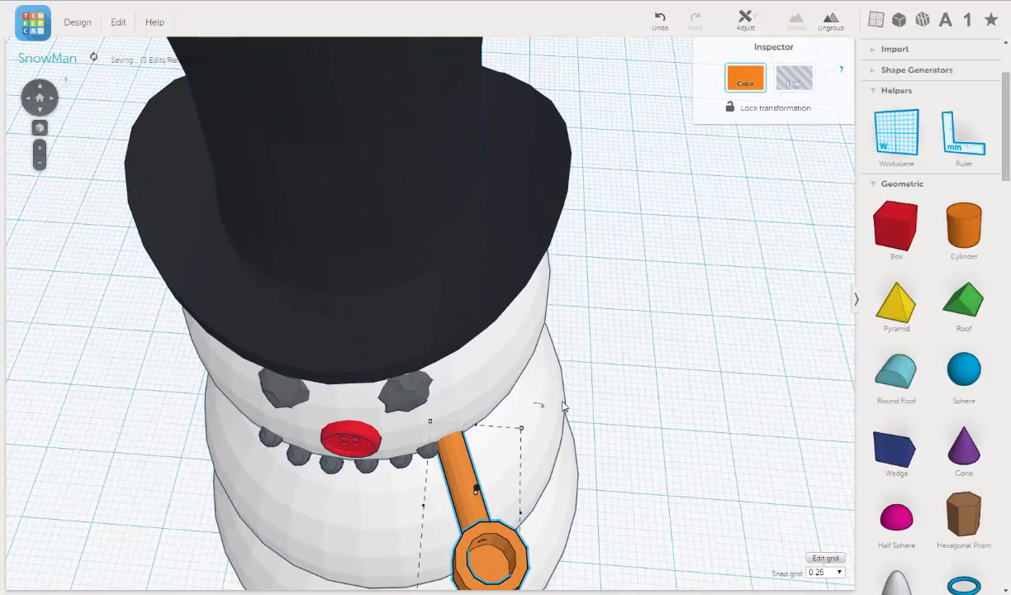
pyautogui.press('Up')
pyautogui.press('Up')
pyautogui.press('Up')
pyautogui.press('Up')
pyautogui.press('Up')
pyautogui.press('Up')
pyautogui.press('Up')
pyautogui.press('Up')
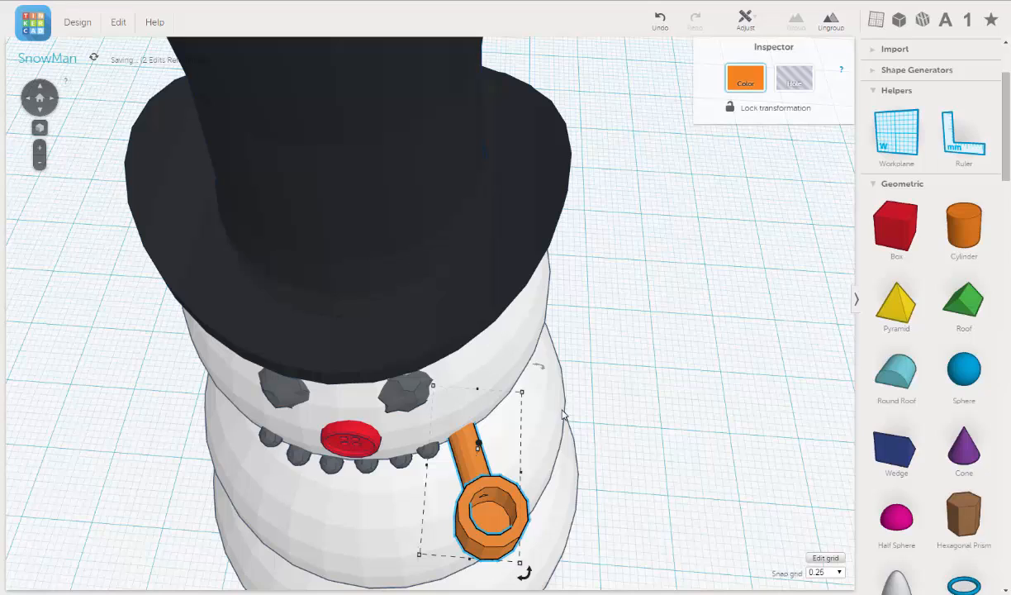
pyautogui.press('Left')
pyautogui.press('Left')
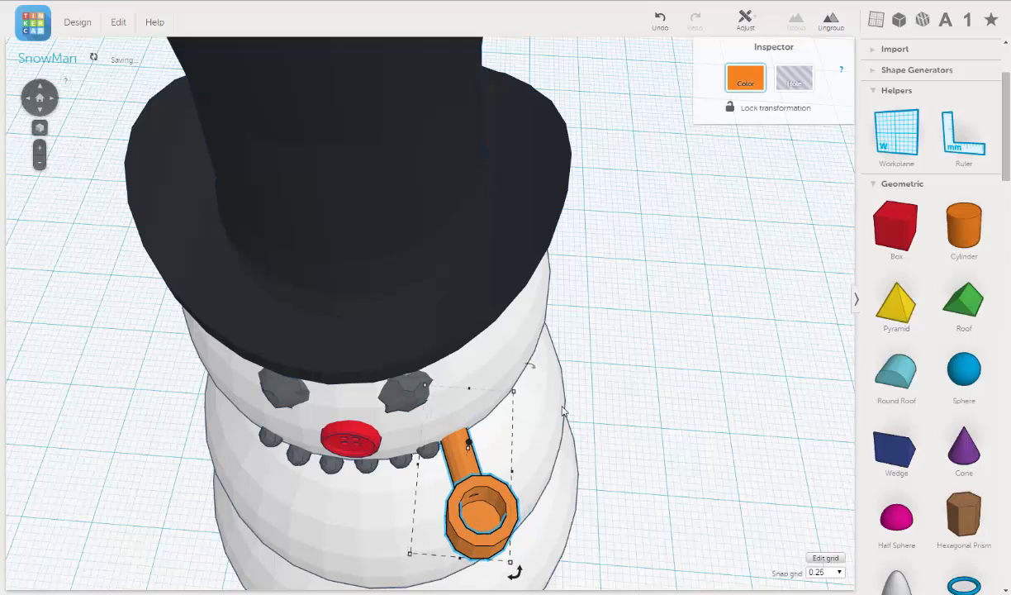
# Examine the pipe's fit at the corner of the coal mouth from the front and side with nothing selected
pyautogui.moveTo(570, 410); pyautogui.dragTo(609, 334, button='right')
pyautogui.moveTo(610, 334); pyautogui.dragTo(604, 408, button='middle')
pyautogui.scroll(-3, 605, 412)
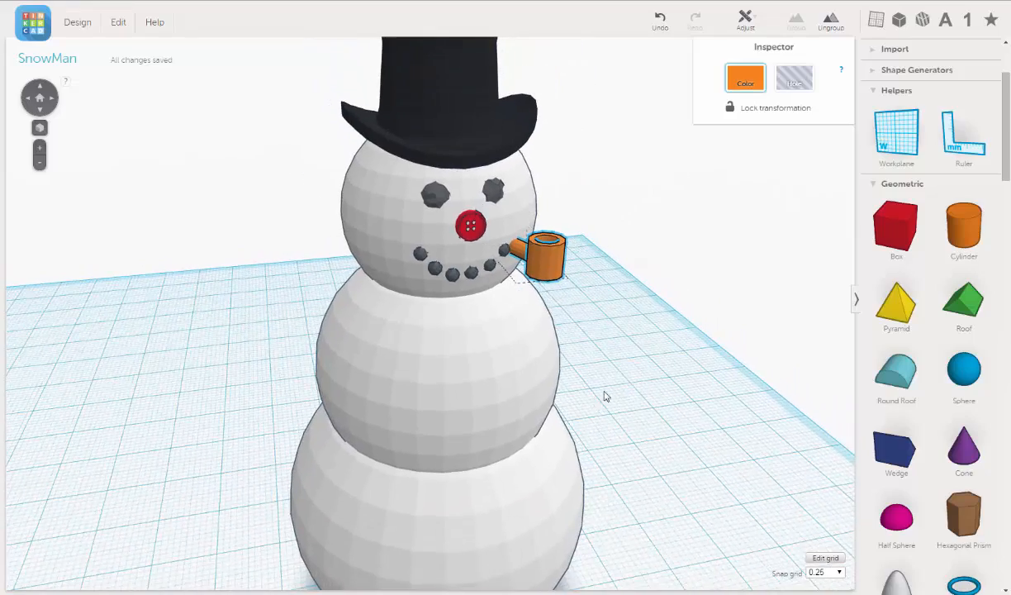
pyautogui.moveTo(651, 314); pyautogui.dragTo(610, 300, button='right')
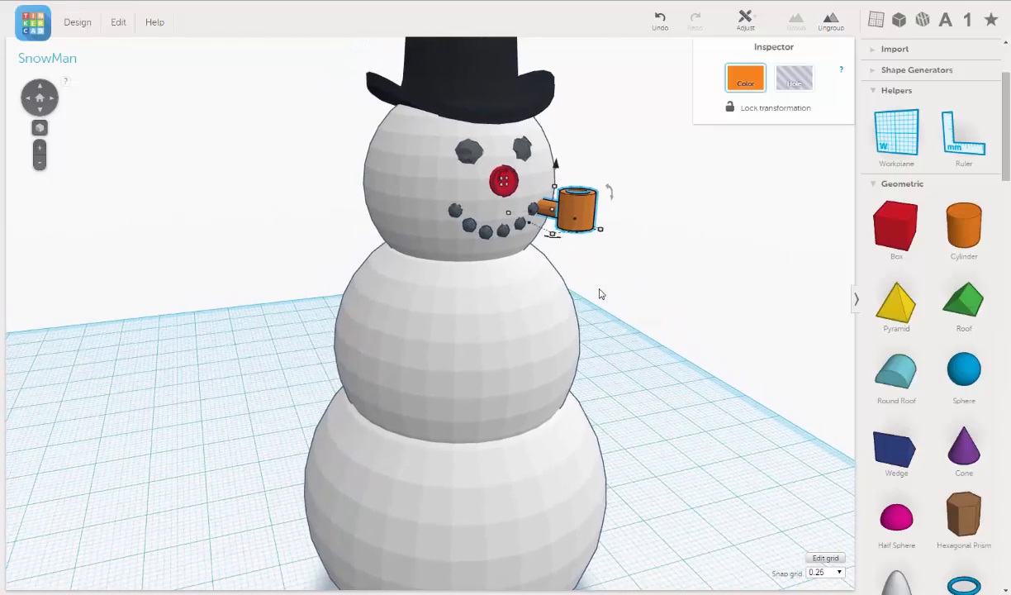
pyautogui.scroll(3, 620, 290)
pyautogui.click(727, 291)
pyautogui.scroll(-3, 598, 310)
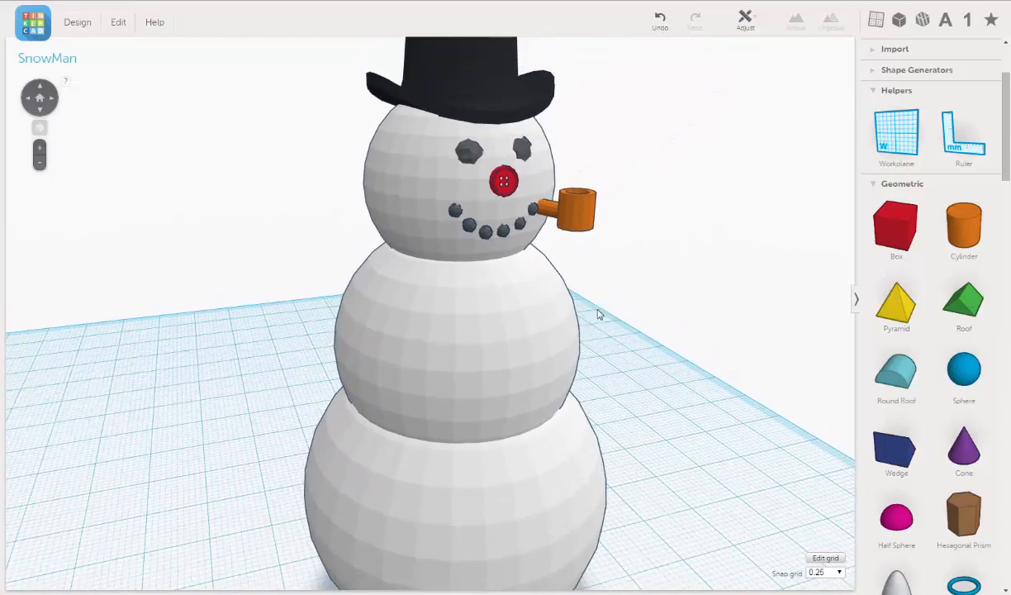
# Tilt the pipe slightly forward so that its bowl end dips away from the face
pyautogui.moveTo(598, 310); pyautogui.dragTo(605, 265, button='right')
pyautogui.click(601, 203)
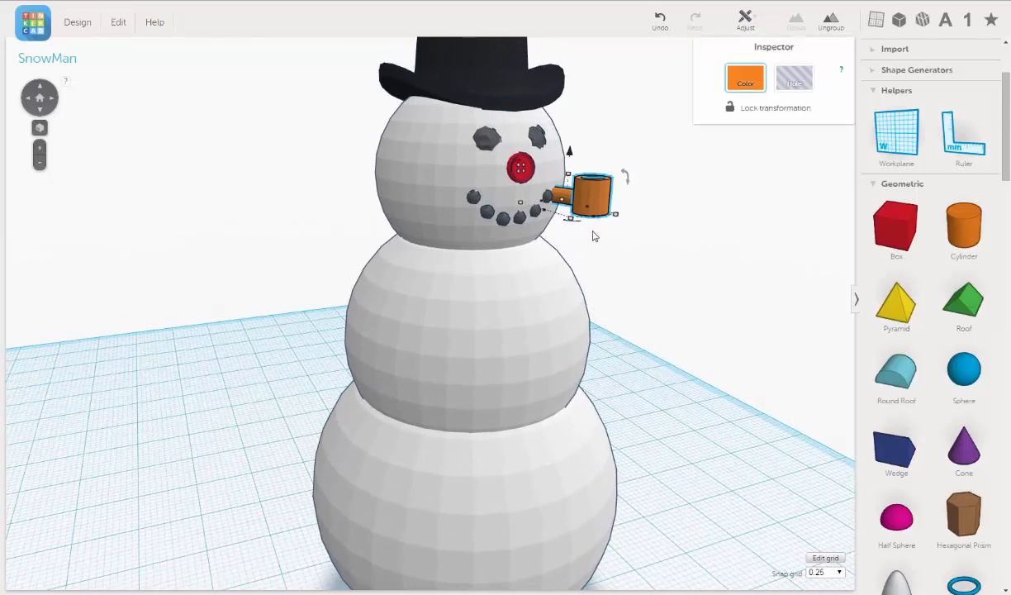
pyautogui.moveTo(622, 263); pyautogui.dragTo(610, 299, button='middle')
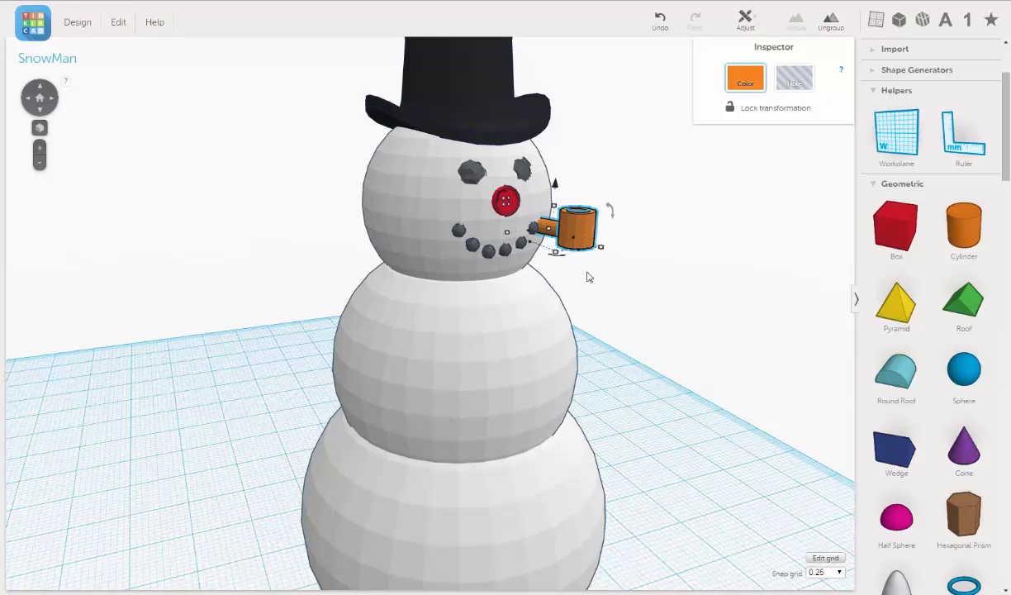
pyautogui.moveTo(611, 279); pyautogui.dragTo(647, 273, button='right')
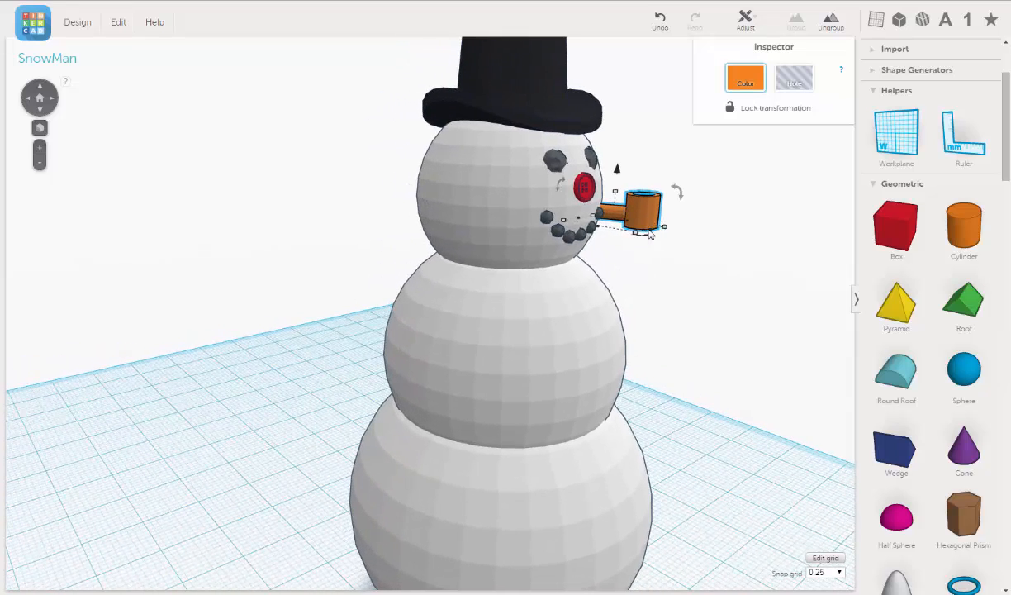
pyautogui.moveTo(680, 196)
pyautogui.mouseDown()
pyautogui.moveTo(698, 189)
pyautogui.moveTo(699, 170)
pyautogui.moveTo(695, 208)
pyautogui.moveTo(698, 192)
pyautogui.mouseUp()
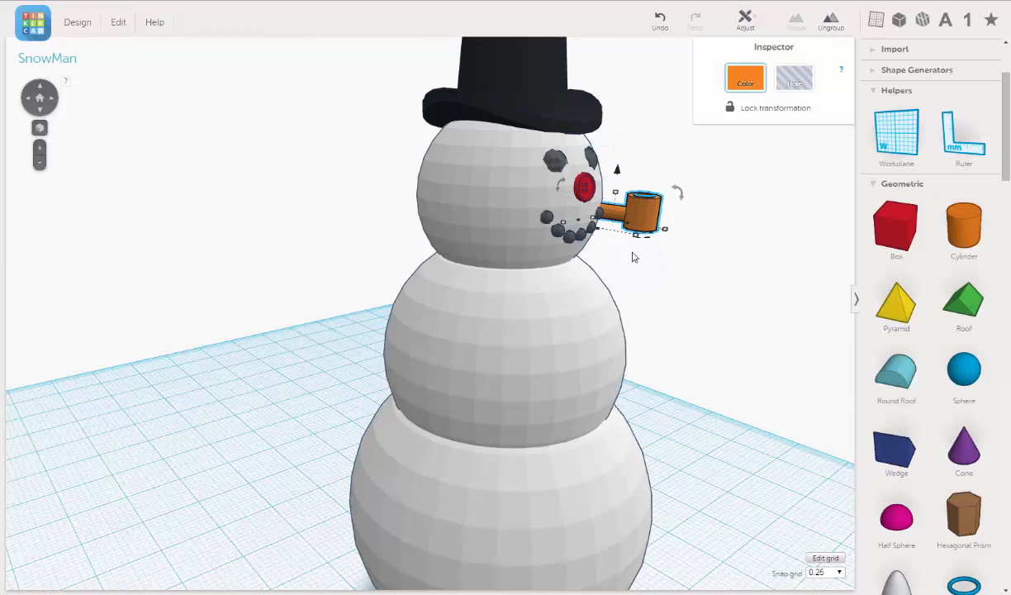
# Tilt the pipe sideways so that the top of its bowl leans outward from the face, and deselect it
pyautogui.moveTo(659, 278); pyautogui.dragTo(589, 267, button='right')
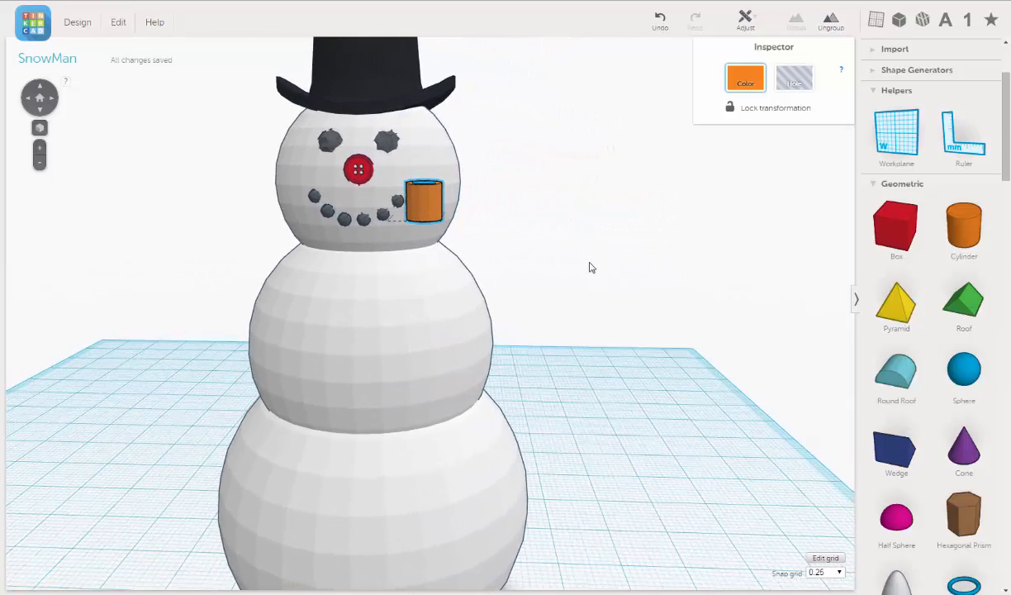
pyautogui.scroll(4, 485, 233)
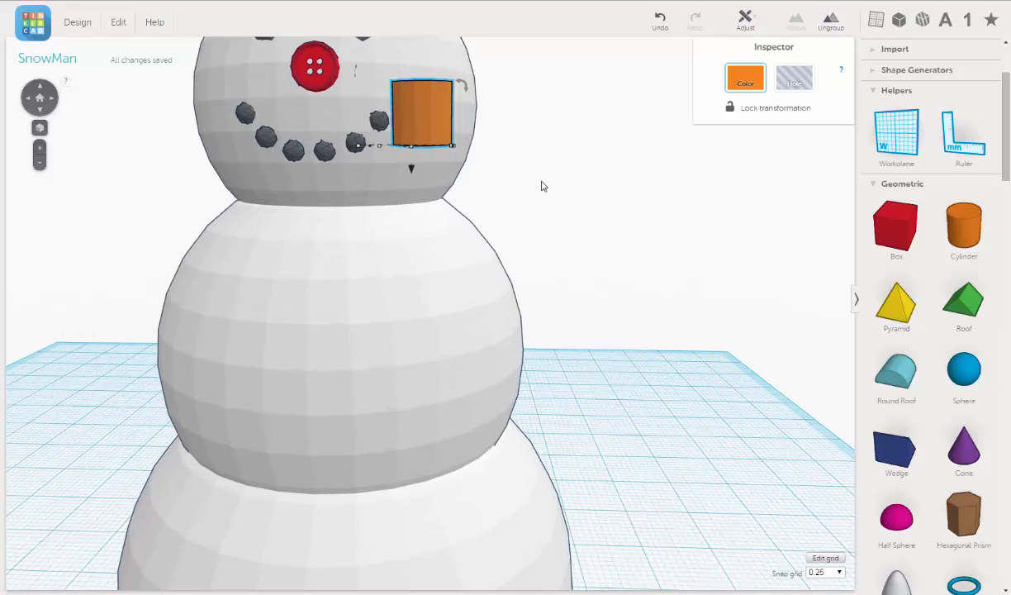
pyautogui.moveTo(542, 186); pyautogui.dragTo(554, 224, button='middle')
pyautogui.moveTo(485, 149); pyautogui.dragTo(513, 132)
pyautogui.scroll(-6, 639, 245)
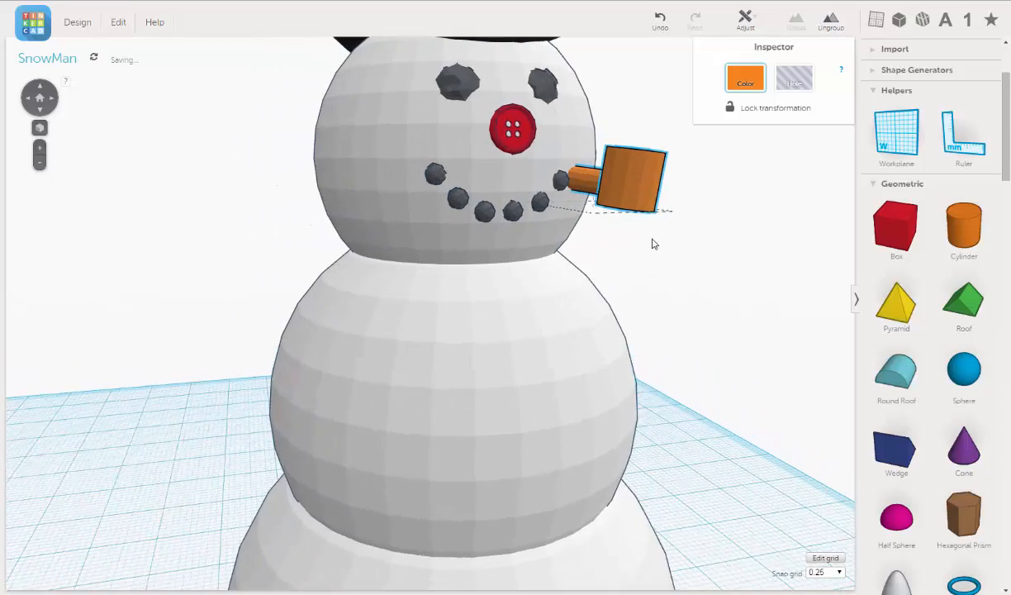
pyautogui.click(626, 320)
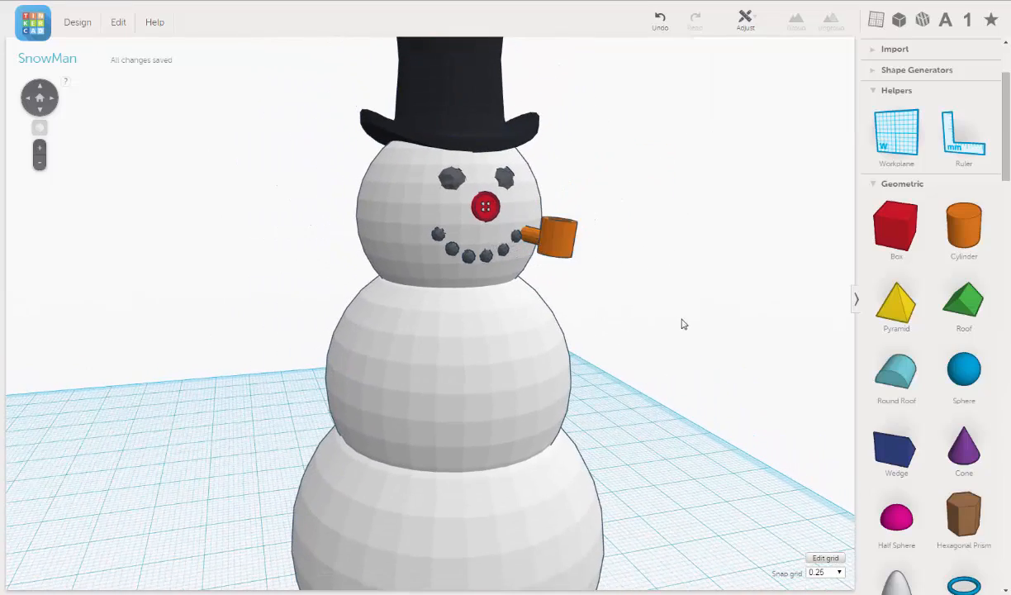
# Inspect the tilted pipe and the whole snowman from the front and from an angle
pyautogui.moveTo(684, 324); pyautogui.dragTo(541, 316, button='right')
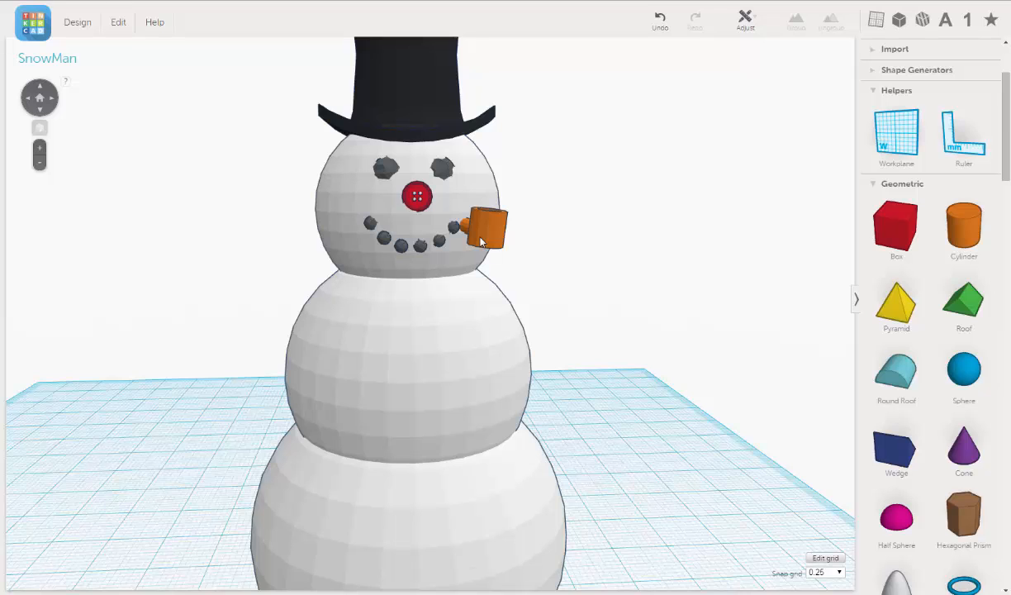
pyautogui.moveTo(515, 276); pyautogui.dragTo(612, 291, button='right')
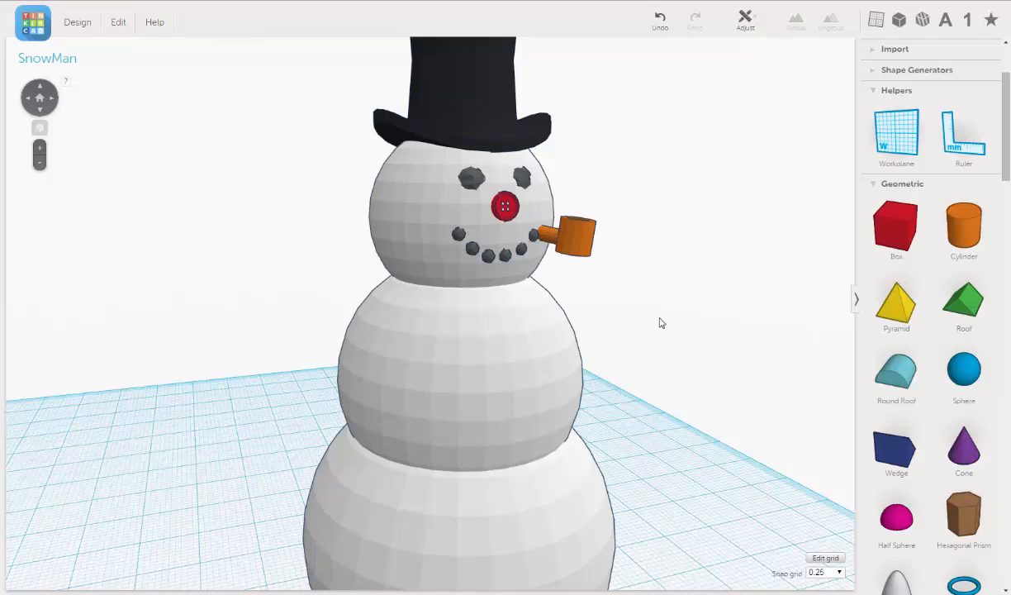
pyautogui.moveTo(652, 309); pyautogui.dragTo(582, 262, button='middle')
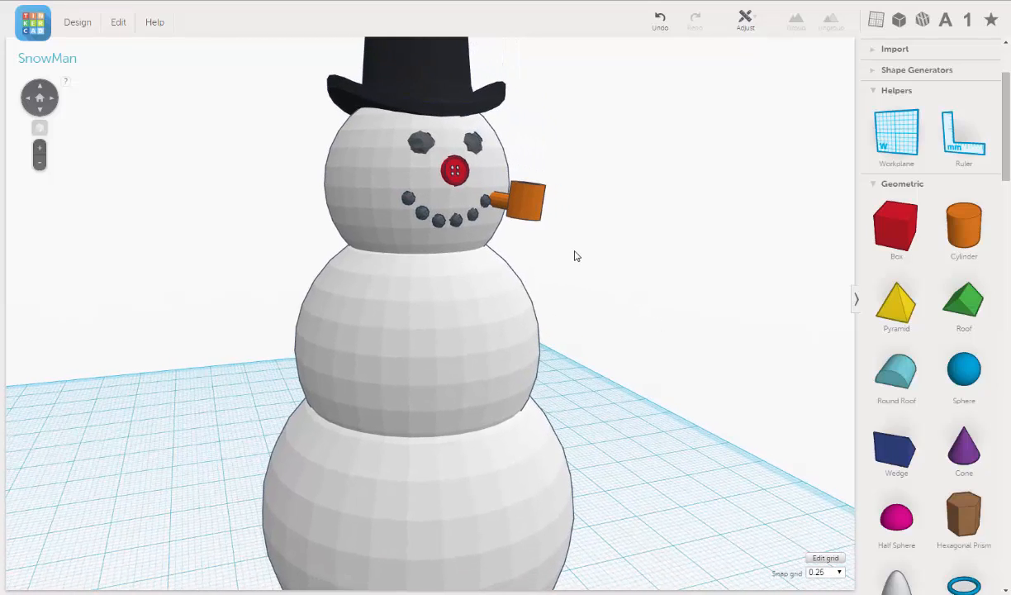
pyautogui.scroll(-3, 570, 255)
pyautogui.moveTo(560, 266); pyautogui.dragTo(498, 260, button='right')
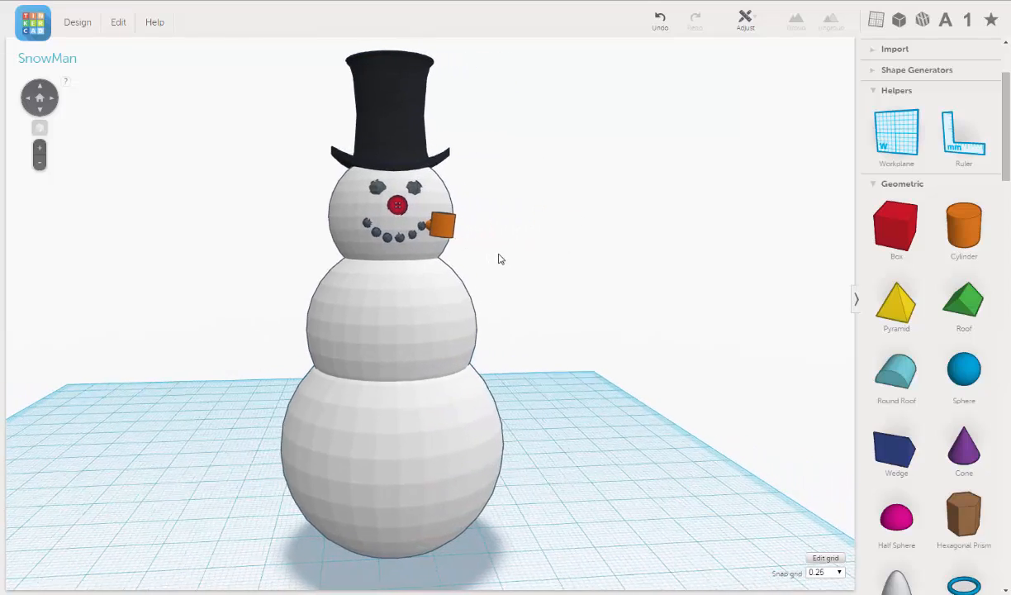
pyautogui.moveTo(527, 261); pyautogui.dragTo(545, 258, button='middle')
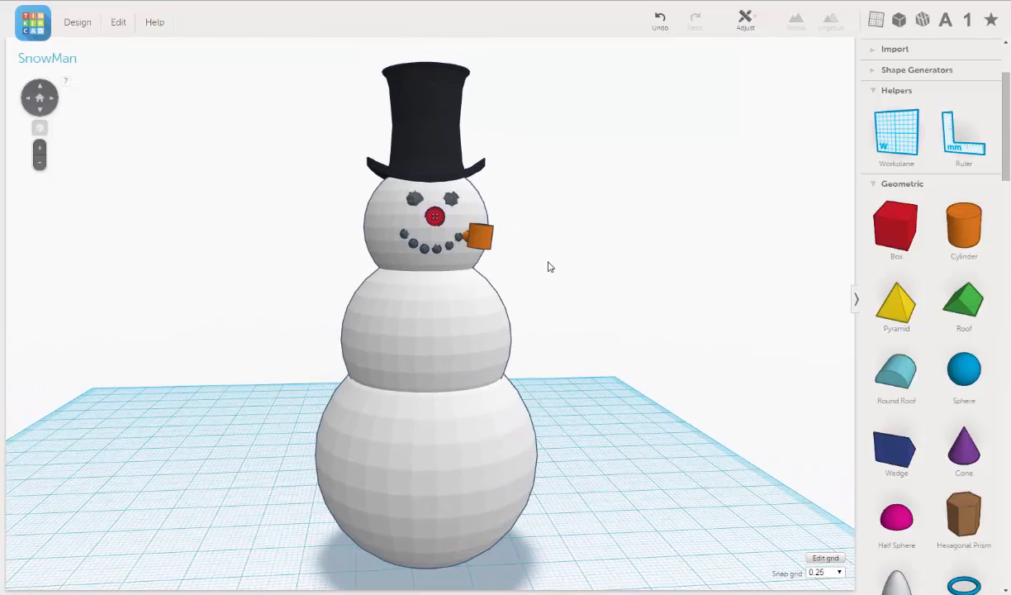
pyautogui.moveTo(551, 267)
pyautogui.mouseDown(button='right')
pyautogui.moveTo(639, 266)
pyautogui.moveTo(538, 275)
pyautogui.mouseUp(button='right')
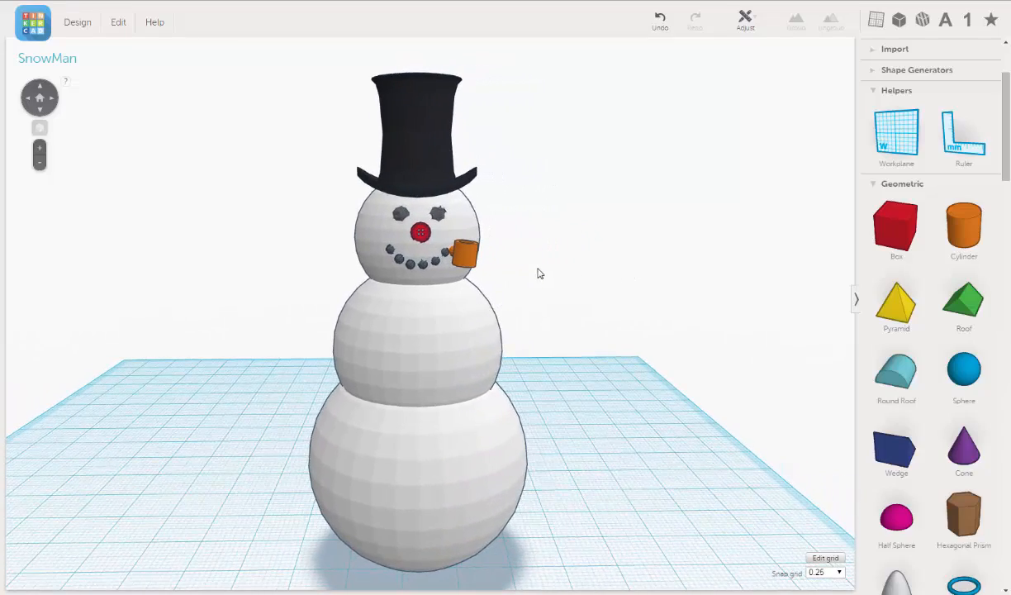